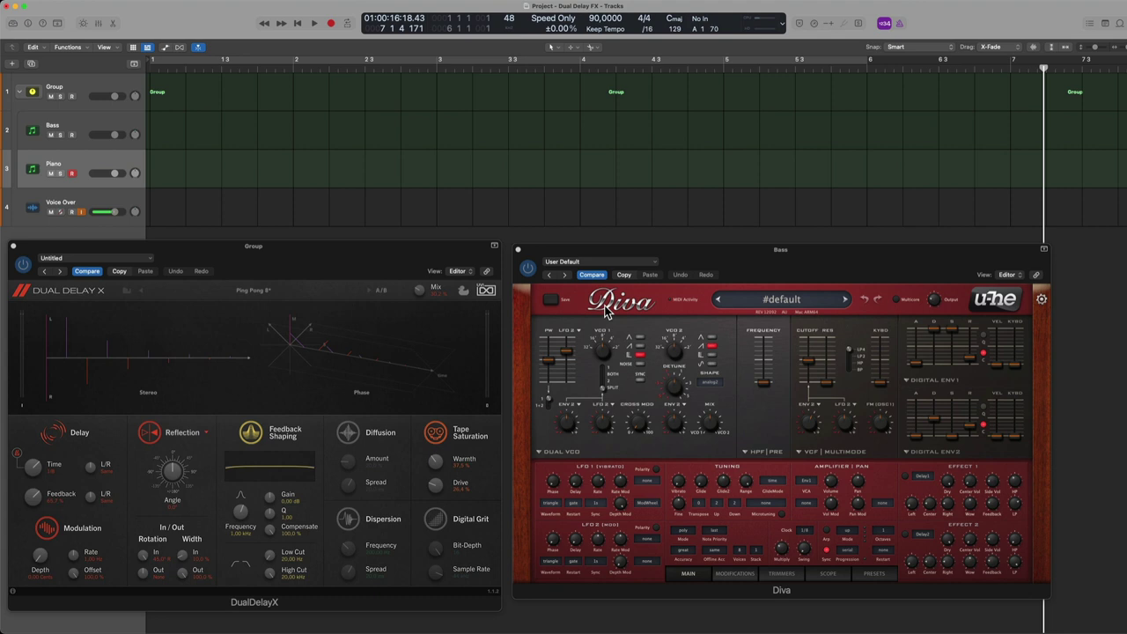
- Select the Bass track, then the Piano track to show its Addictive Keys Studio Grand instrument
click(79, 123)
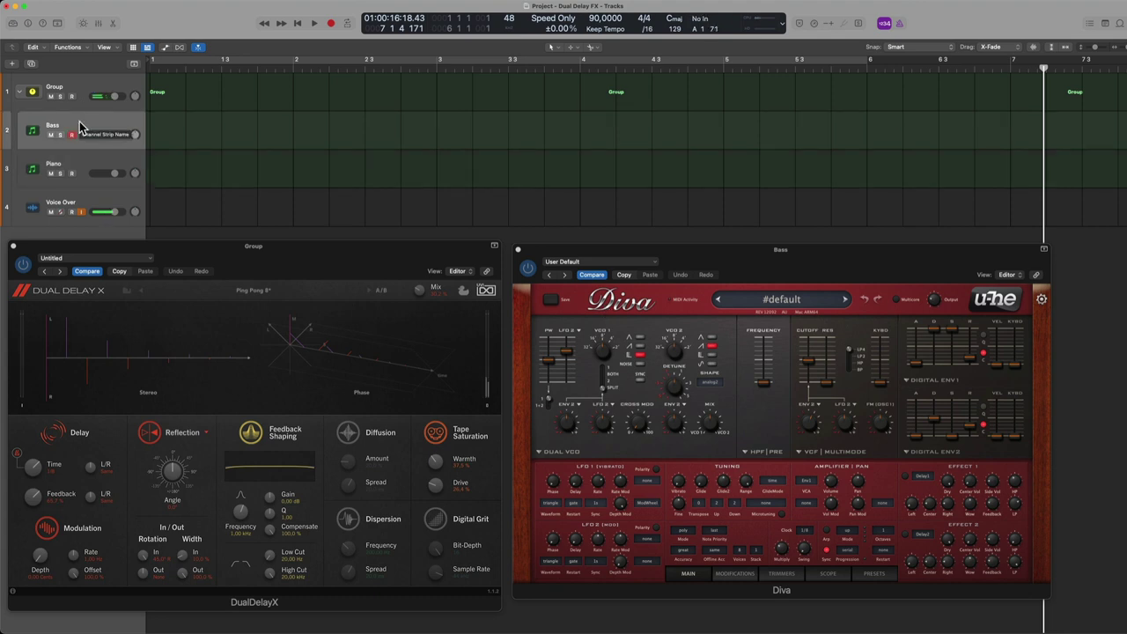
click(107, 157)
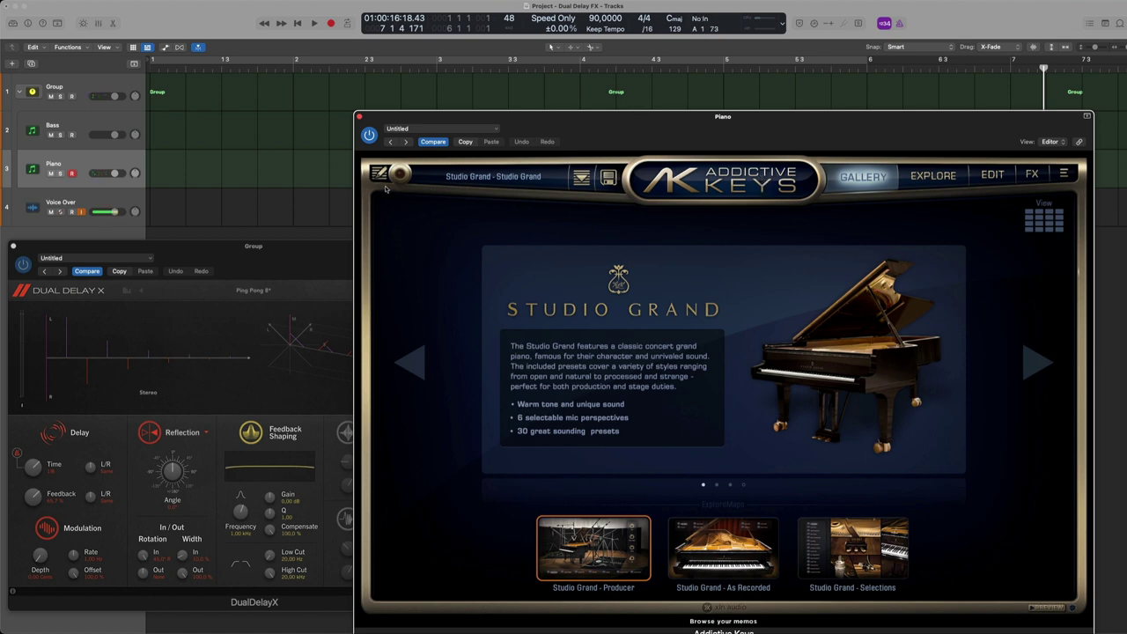
- Close Addictive Keys, bring Dual Delay X forward, show the inspector, and hide plug-in windows
key(super+w)
click(362, 253)
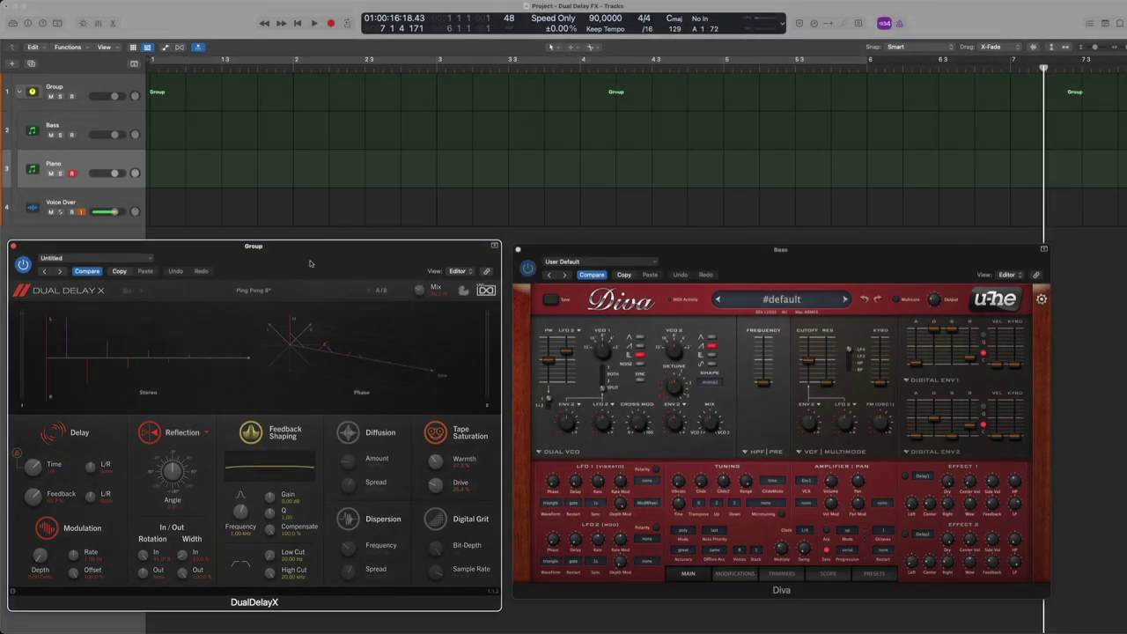
key(i)
key(v)
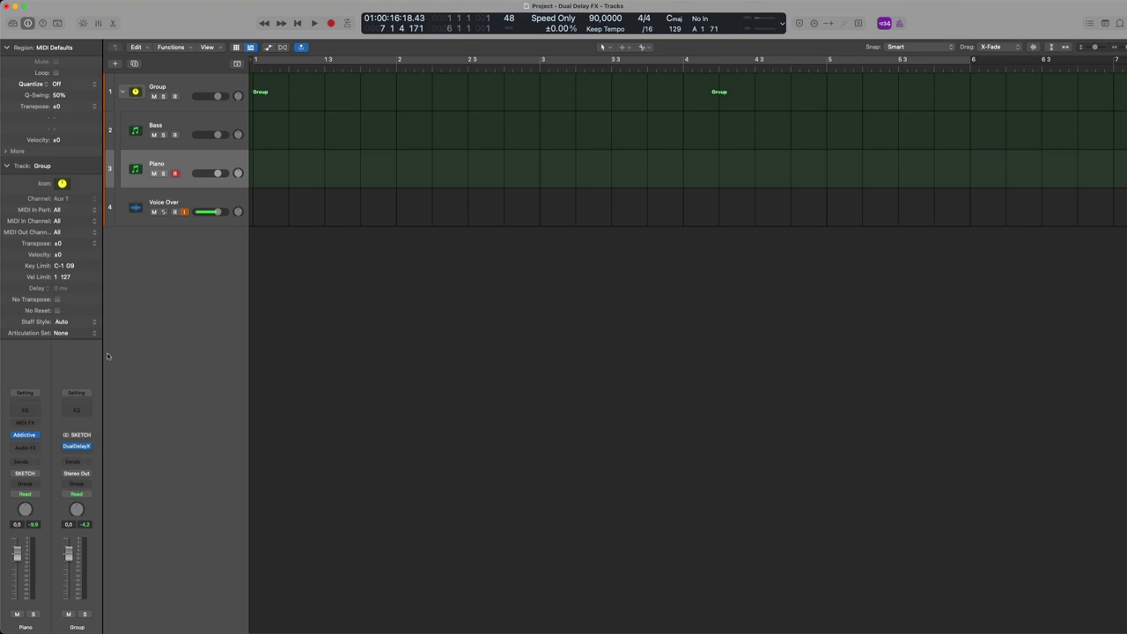
- Browse the Piano channel's Audio FX list without choosing, then reopen plug-in windows and close Addictive Keys
click(40, 450)
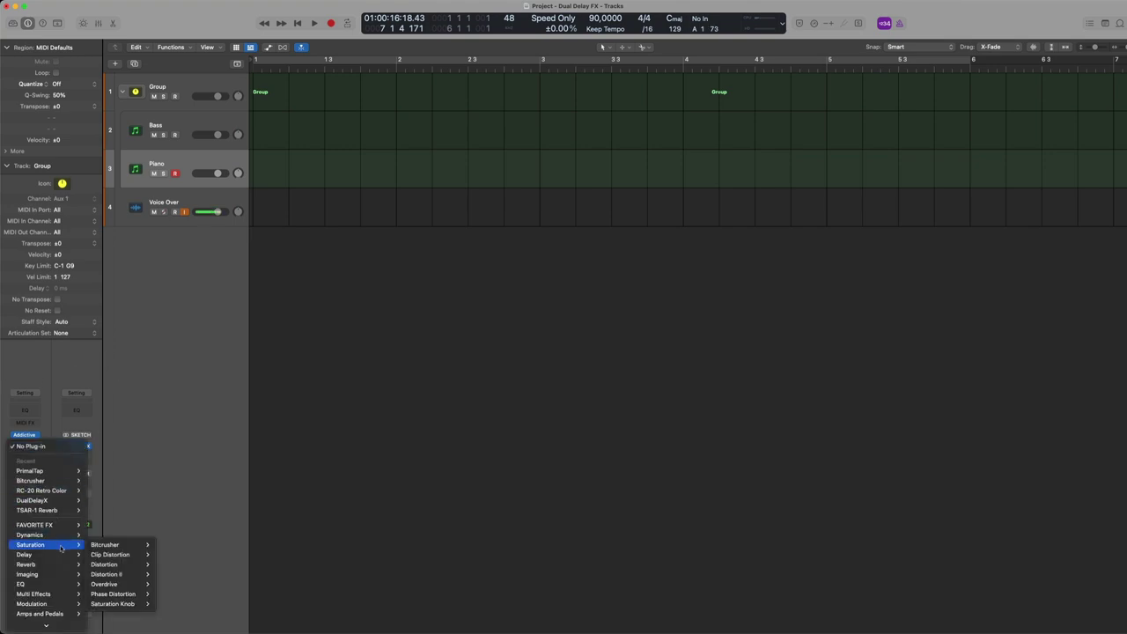
mouse_move(53, 596)
mouse_move(62, 555)
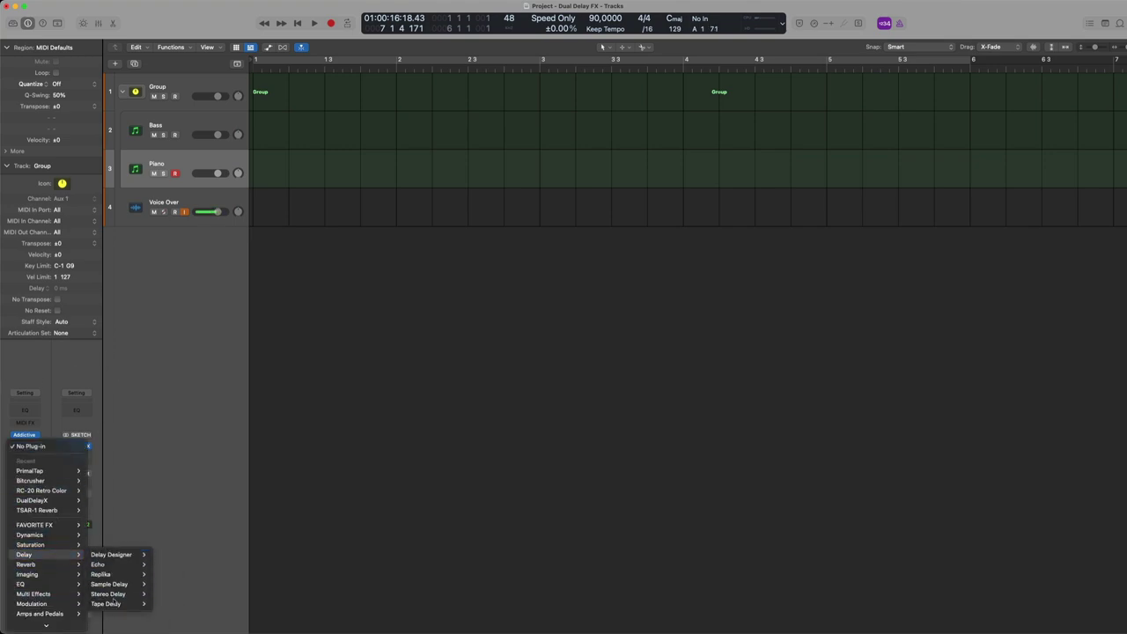
click(139, 431)
key(v)
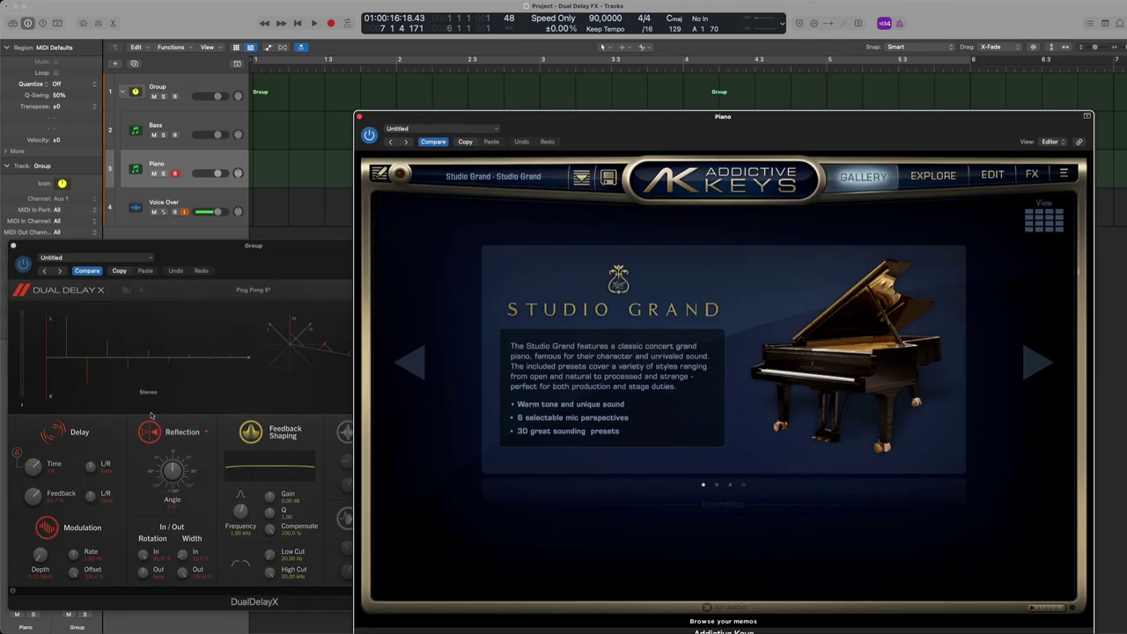
click(358, 117)
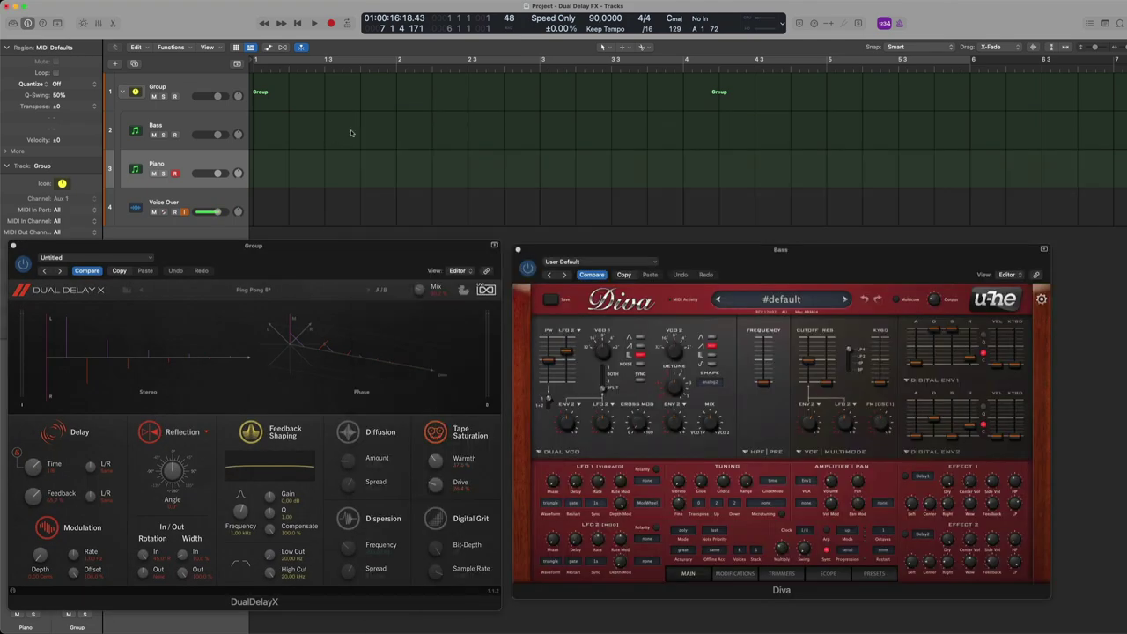
click(350, 269)
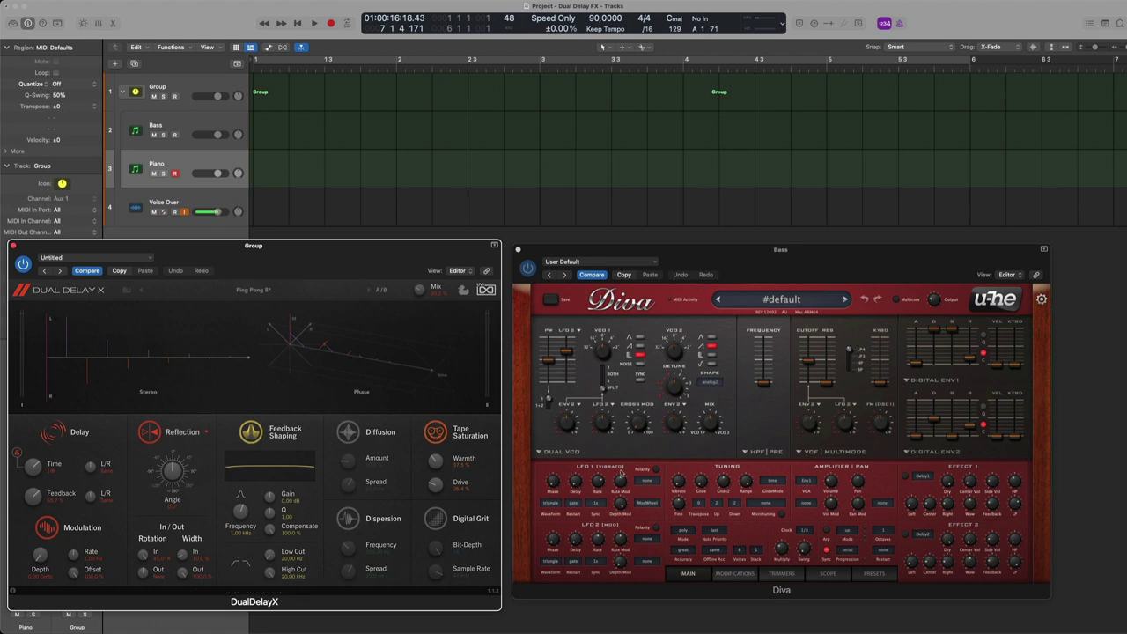
drag(306, 265, 309, 266)
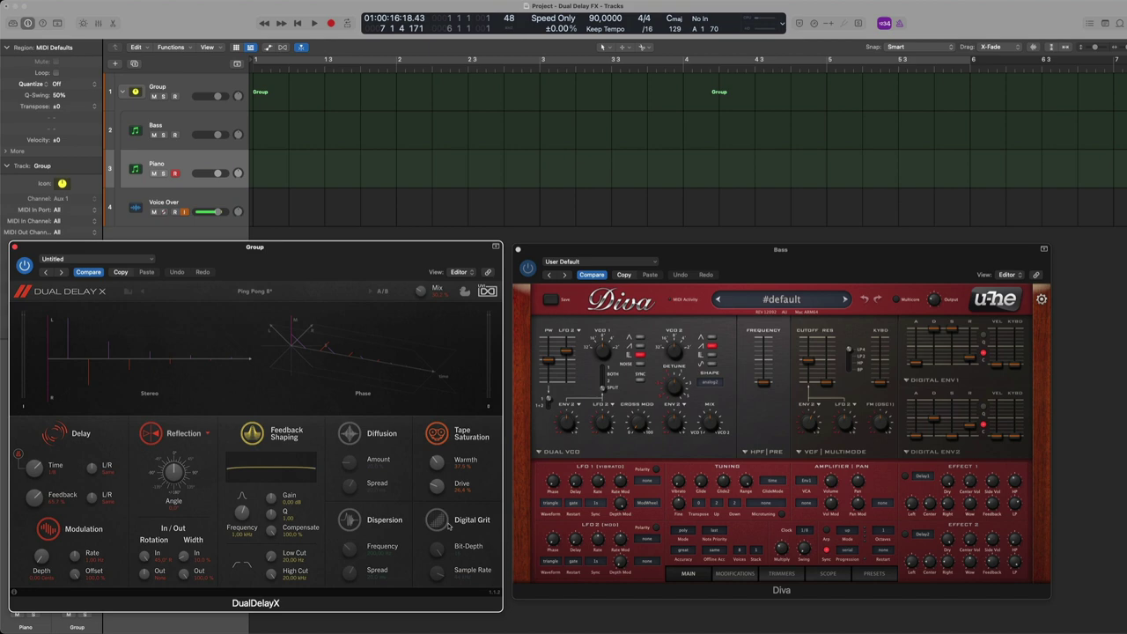
key(v)
key(v)
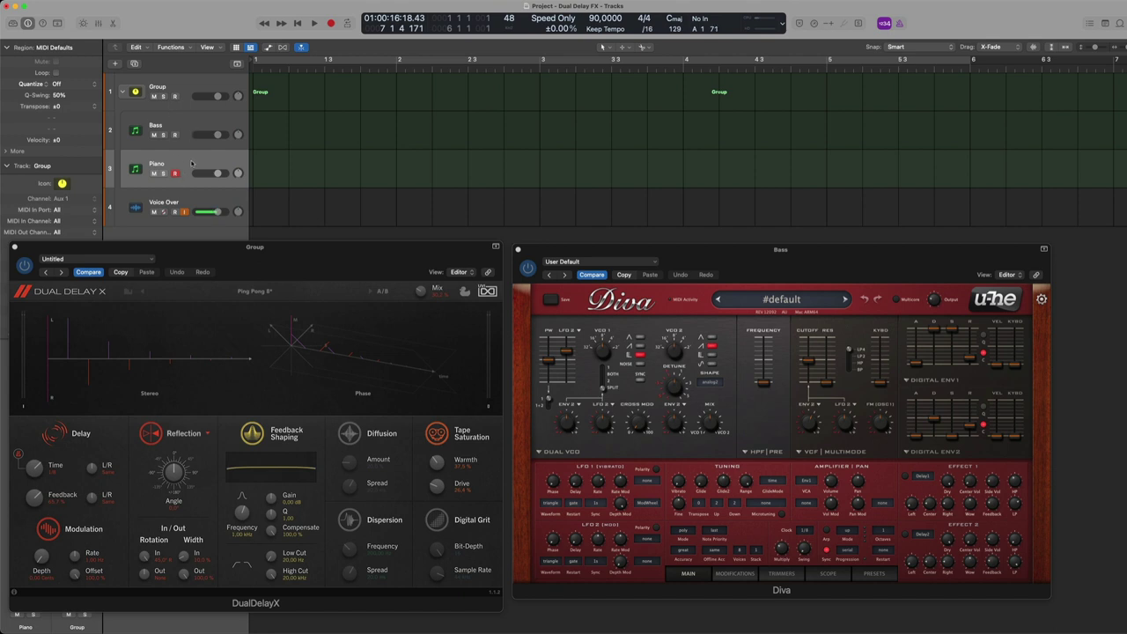
click(25, 266)
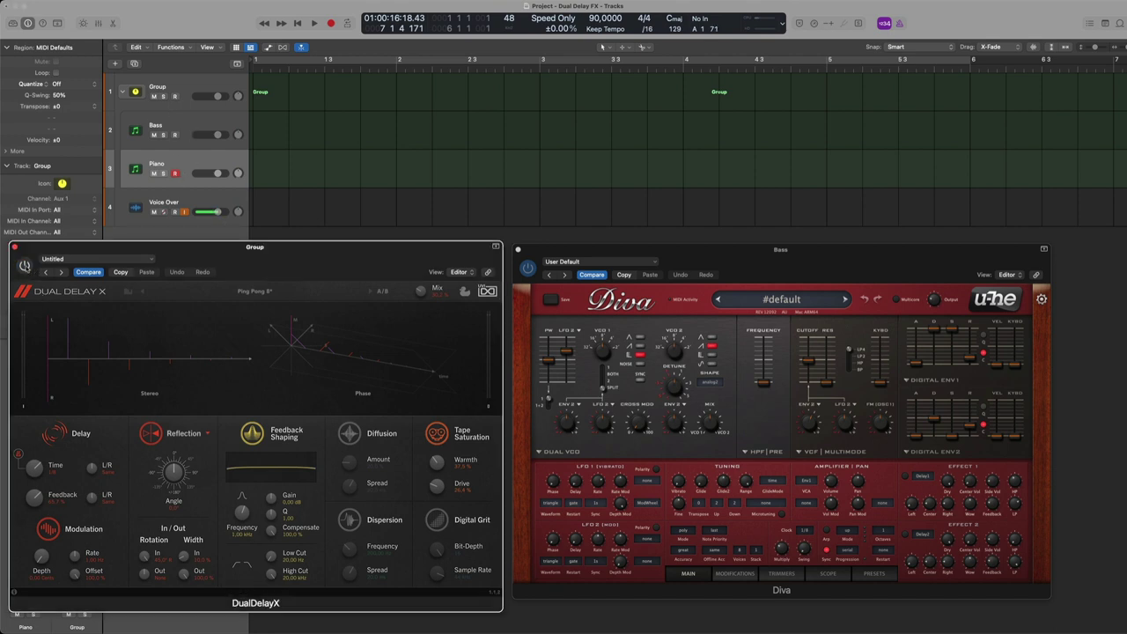
- Re-enable Dual Delay X, shorten its delay time, and lower the feedback for fewer repeats
click(25, 266)
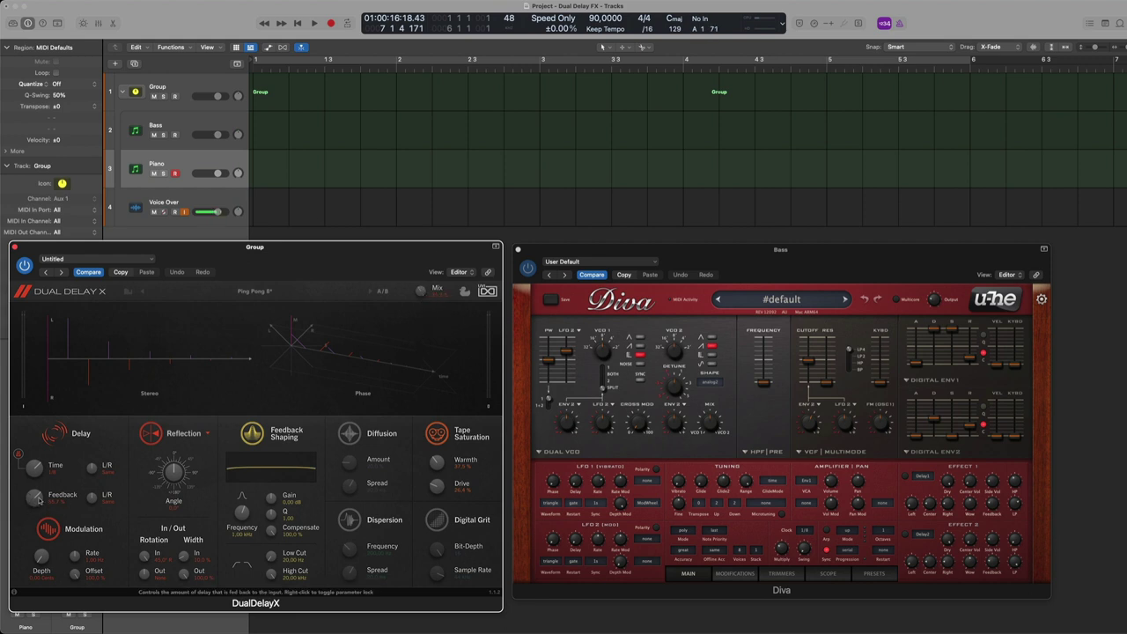
drag(54, 466, 55, 476)
drag(38, 498, 35, 497)
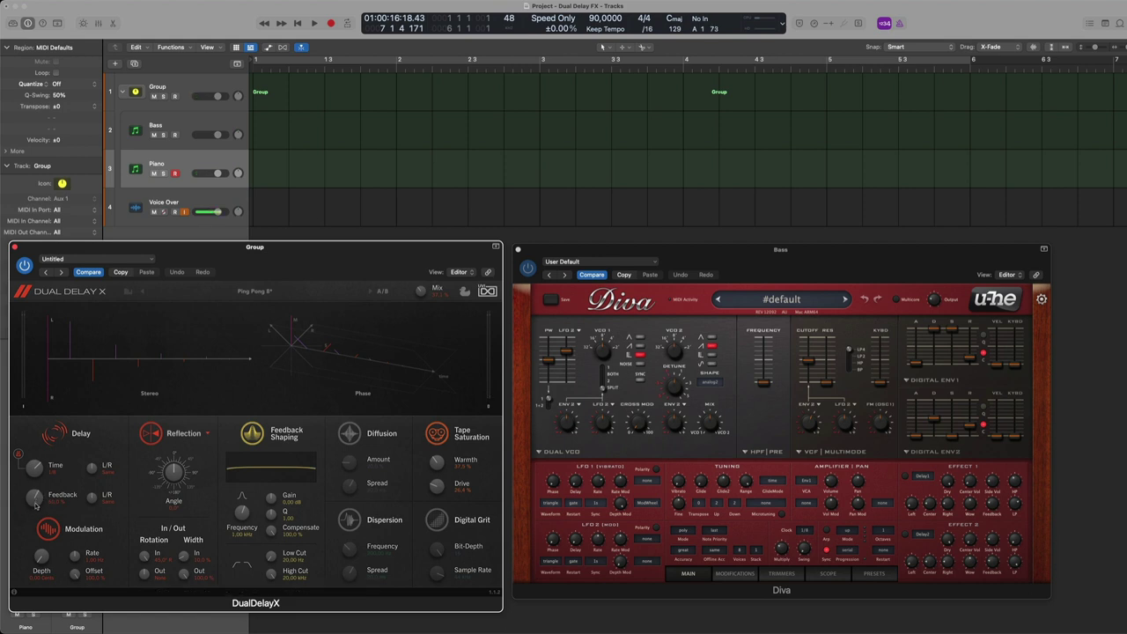
drag(36, 505, 35, 518)
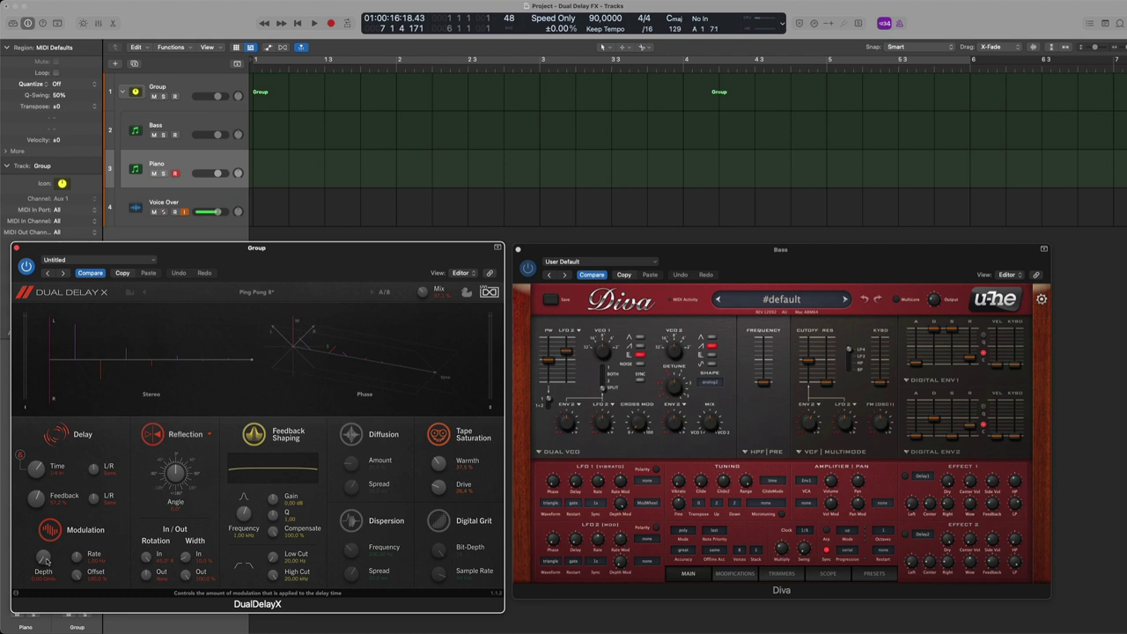
- Raise Modulation Depth from 0 to about 12–19 cents, then ease it back slightly
drag(47, 565, 45, 558)
mouse_move(50, 558)
mouse_down()
mouse_move(43, 537)
mouse_move(46, 556)
mouse_up()
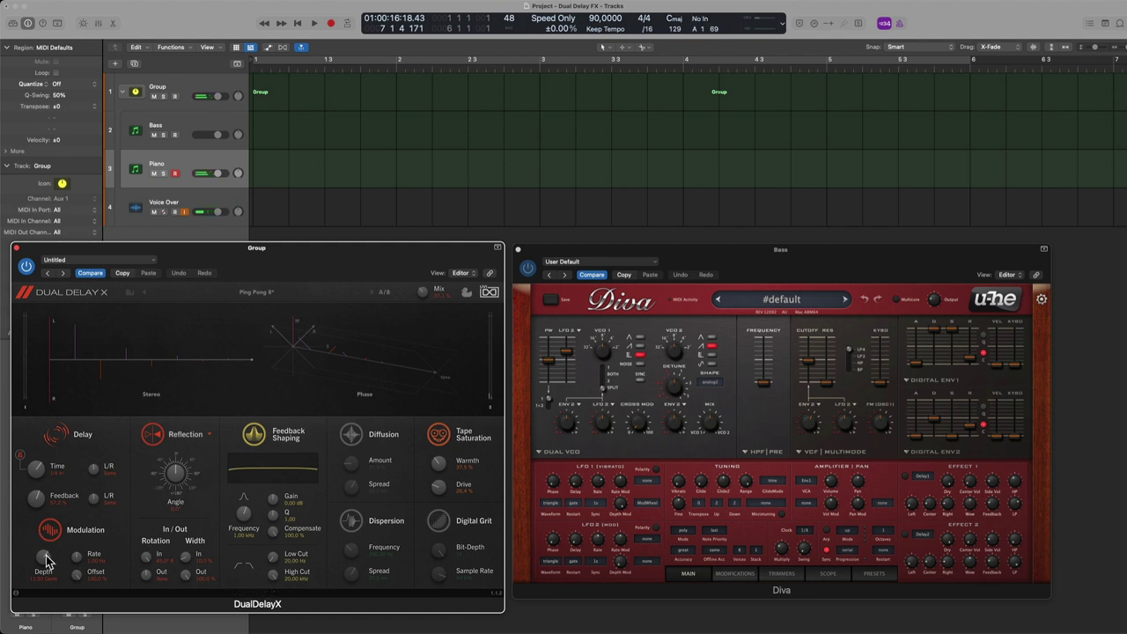
scroll(47, 561, up, 3)
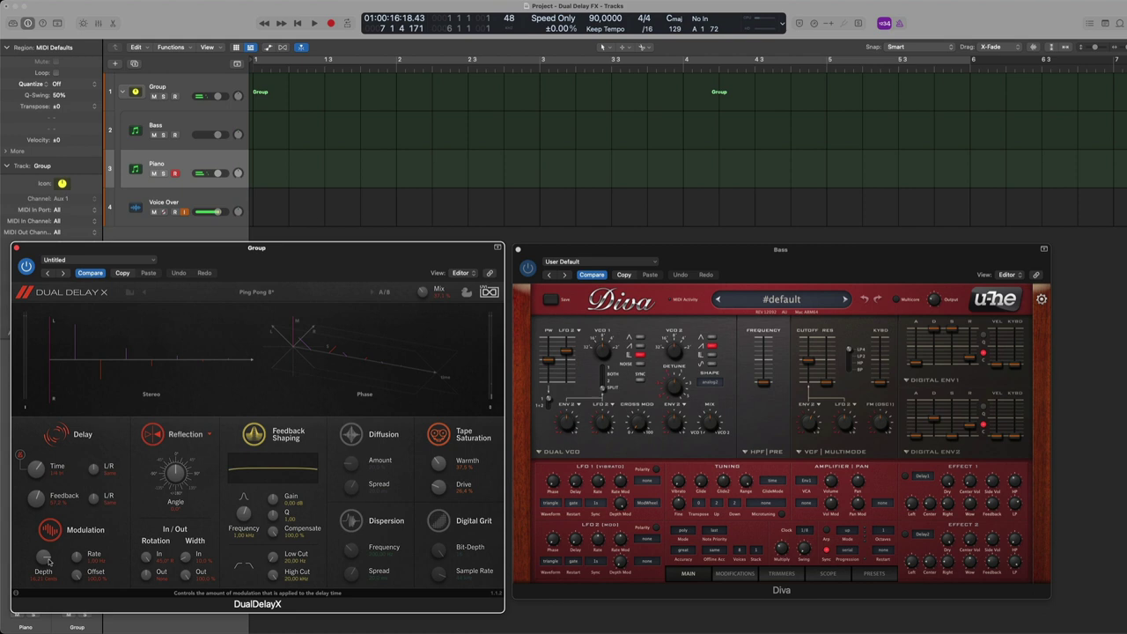
scroll(50, 558, up, 1)
scroll(43, 561, down, 1)
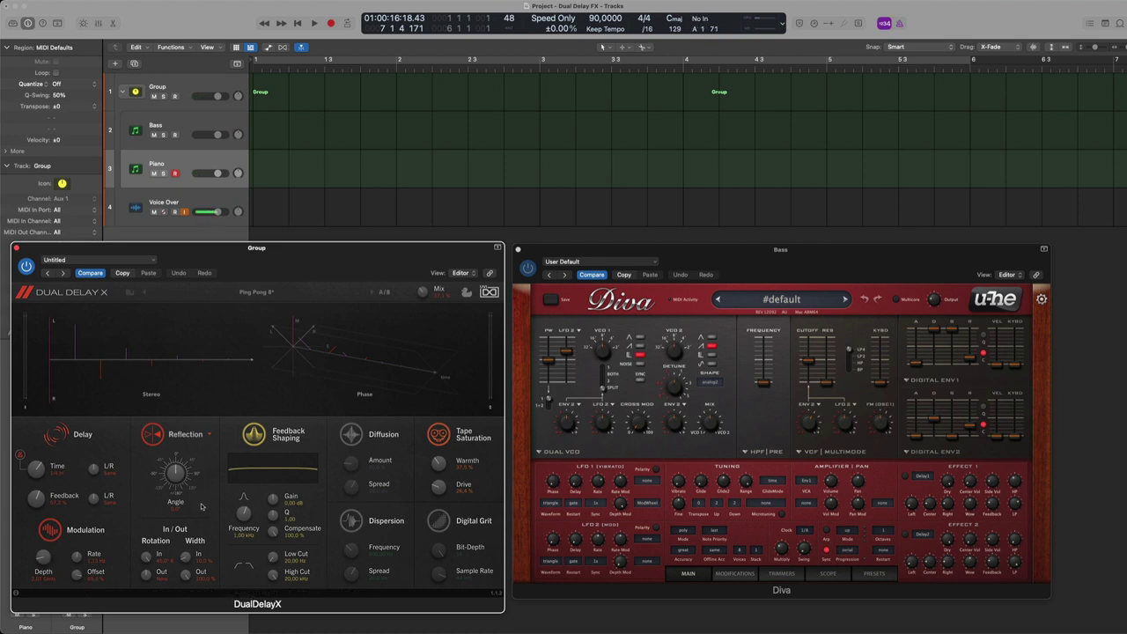
- Switch Reflection to Rotation, turn the angle slightly clockwise, and spread the stereo delay taps
click(154, 434)
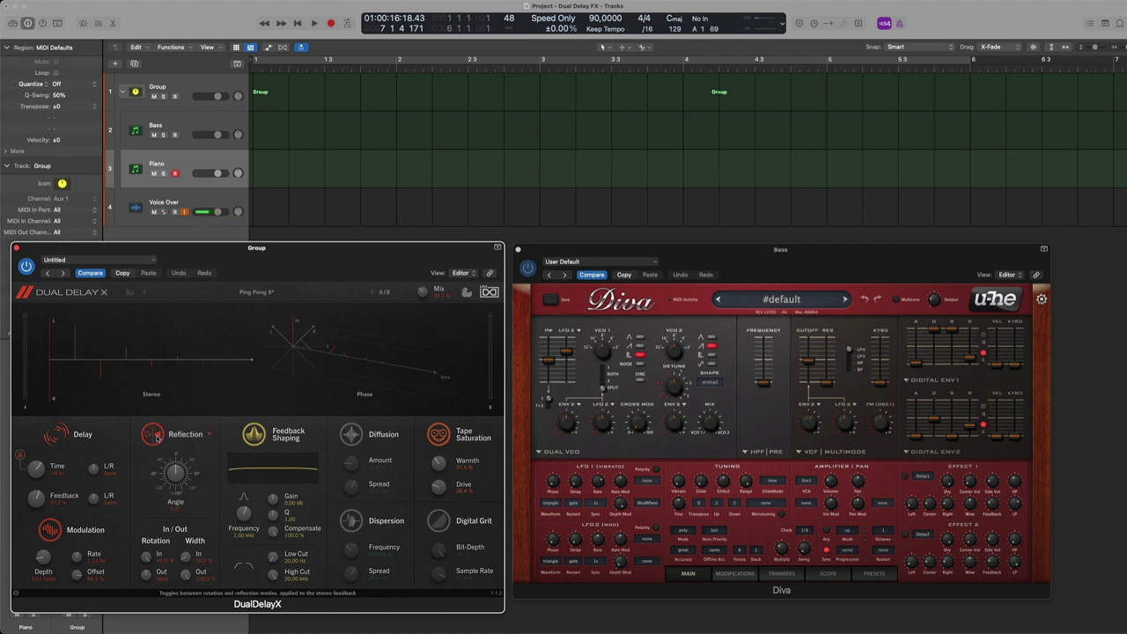
drag(176, 476, 178, 474)
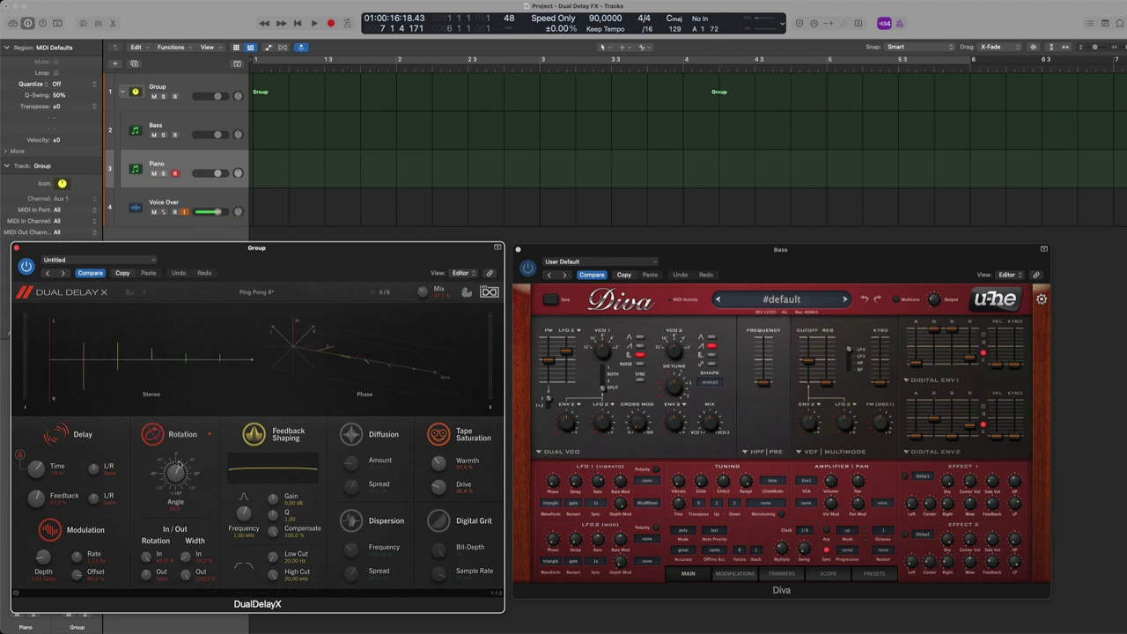
drag(87, 372, 95, 372)
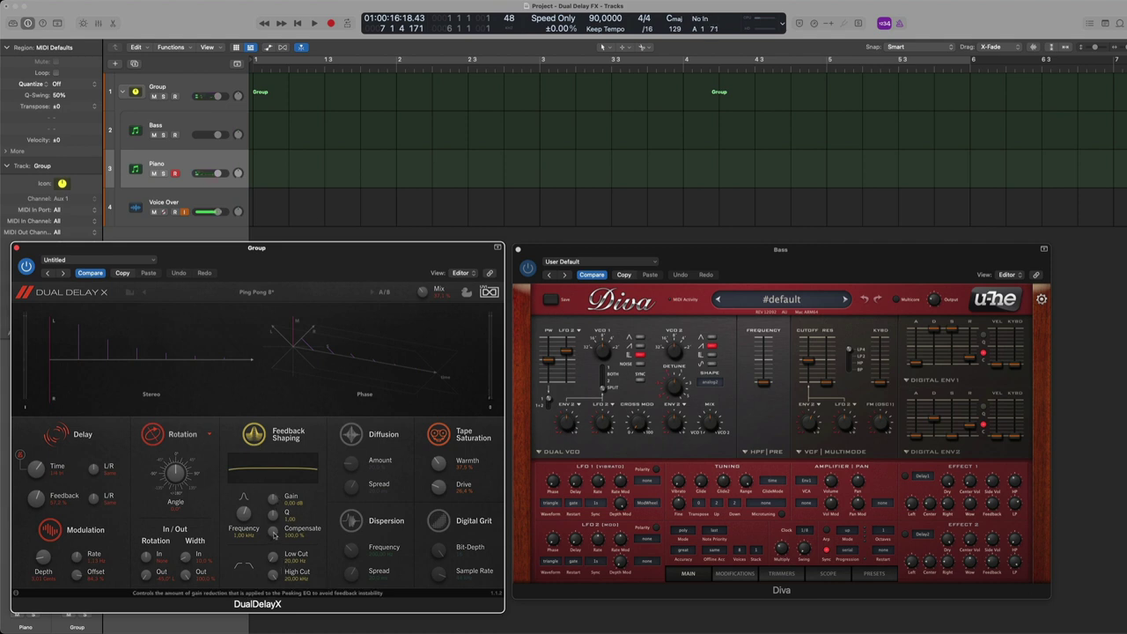
- Lower Feedback Shaping compensation to 58.2% and raise Diva's VCF resonance to 49.50
drag(273, 528, 187, 631)
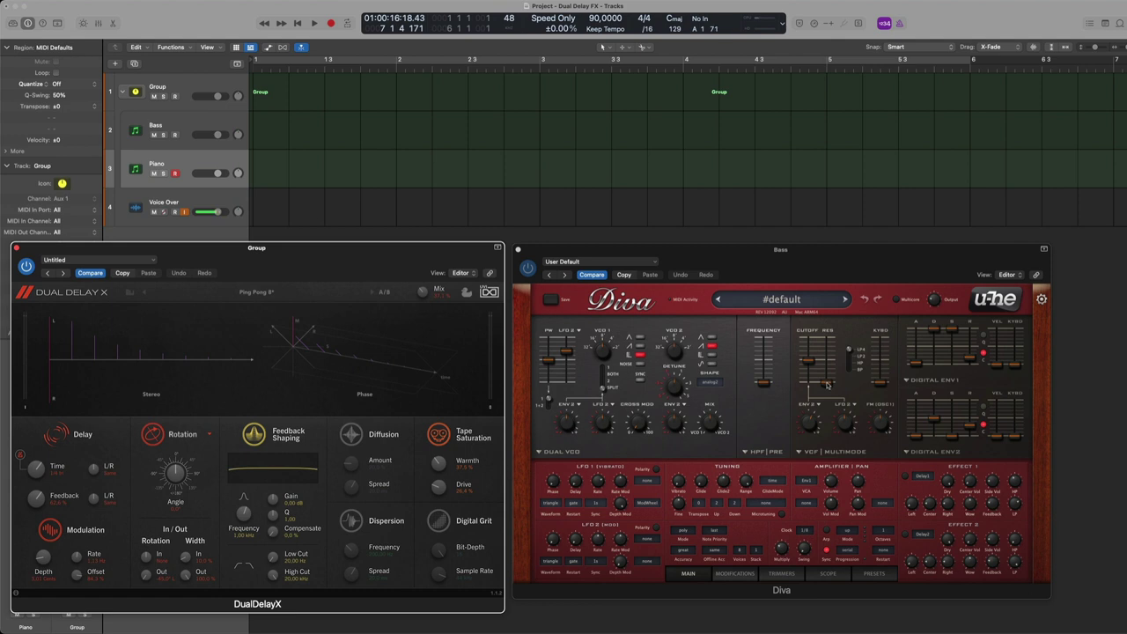
mouse_move(828, 391)
mouse_down()
mouse_move(834, 345)
mouse_move(829, 398)
mouse_move(830, 387)
mouse_up()
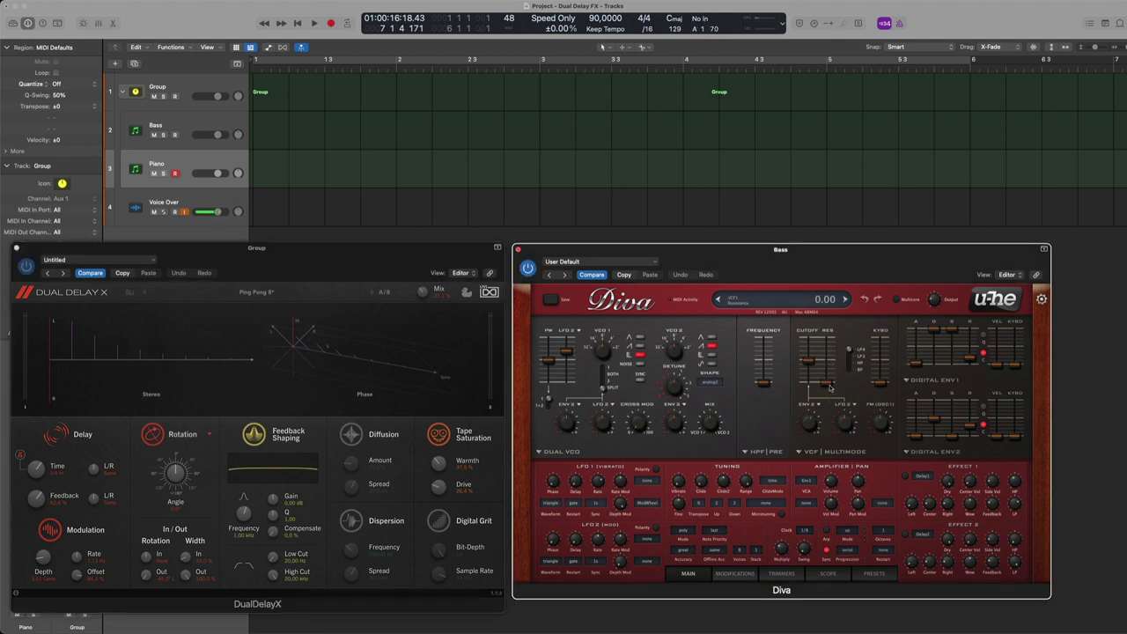
click(351, 263)
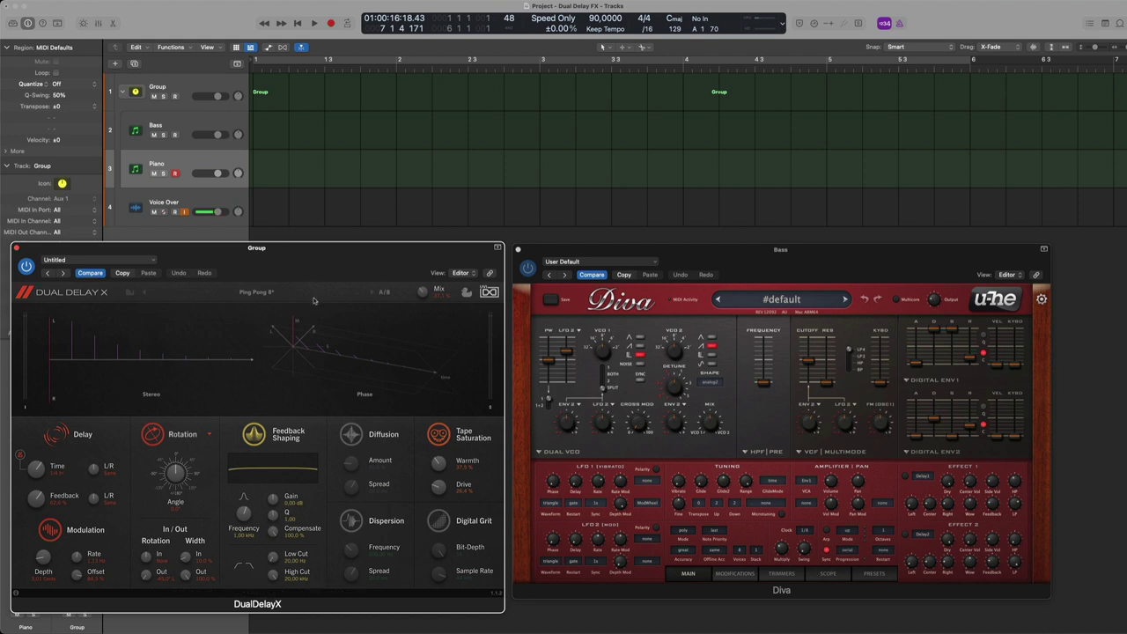
- Sweep the Feedback Shaping Low Cut up and down, settling near 240 Hz with High Cut 7.57 kHz
mouse_move(321, 276)
mouse_down()
mouse_move(433, 273)
mouse_move(302, 282)
mouse_up()
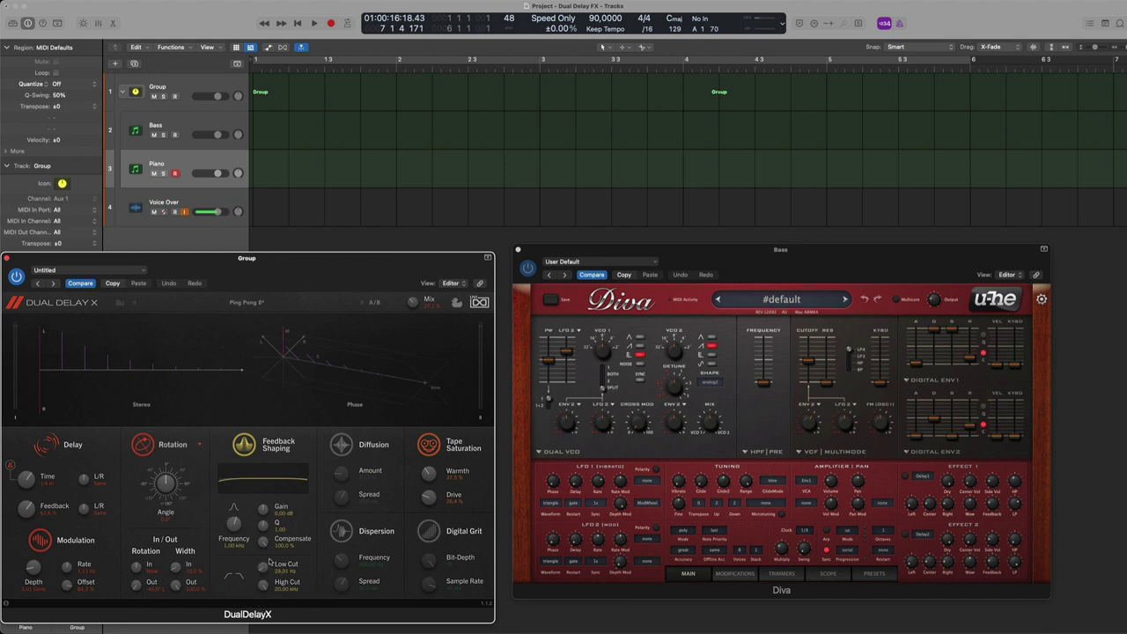
drag(268, 562, 287, 524)
drag(263, 565, 260, 569)
drag(260, 564, 259, 568)
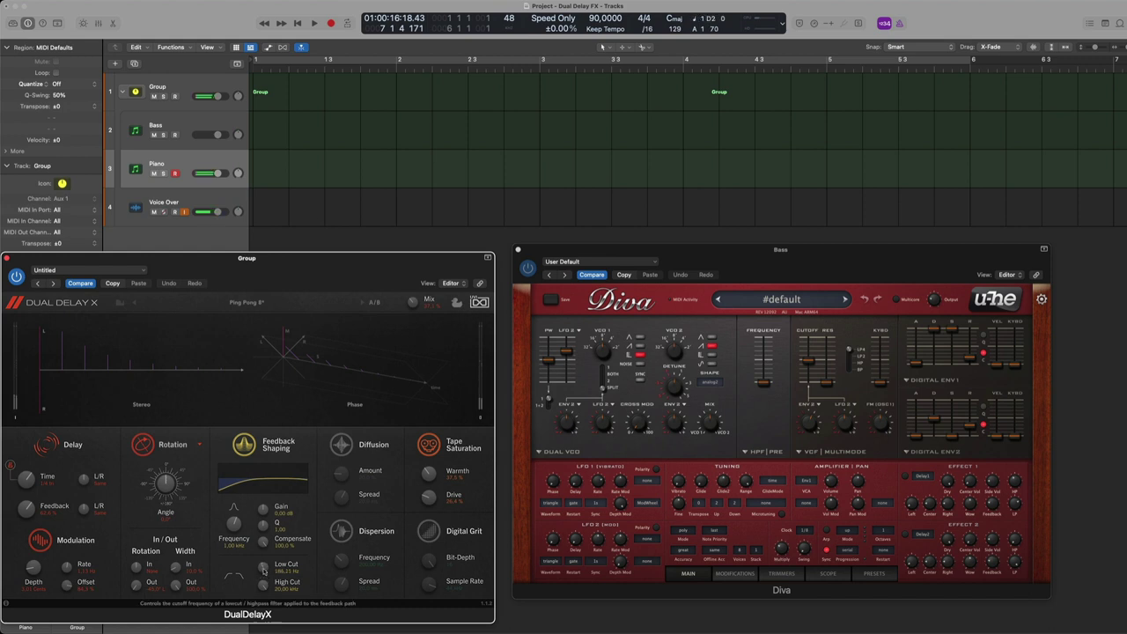
mouse_move(236, 482)
mouse_down()
mouse_move(298, 473)
mouse_move(225, 486)
mouse_up()
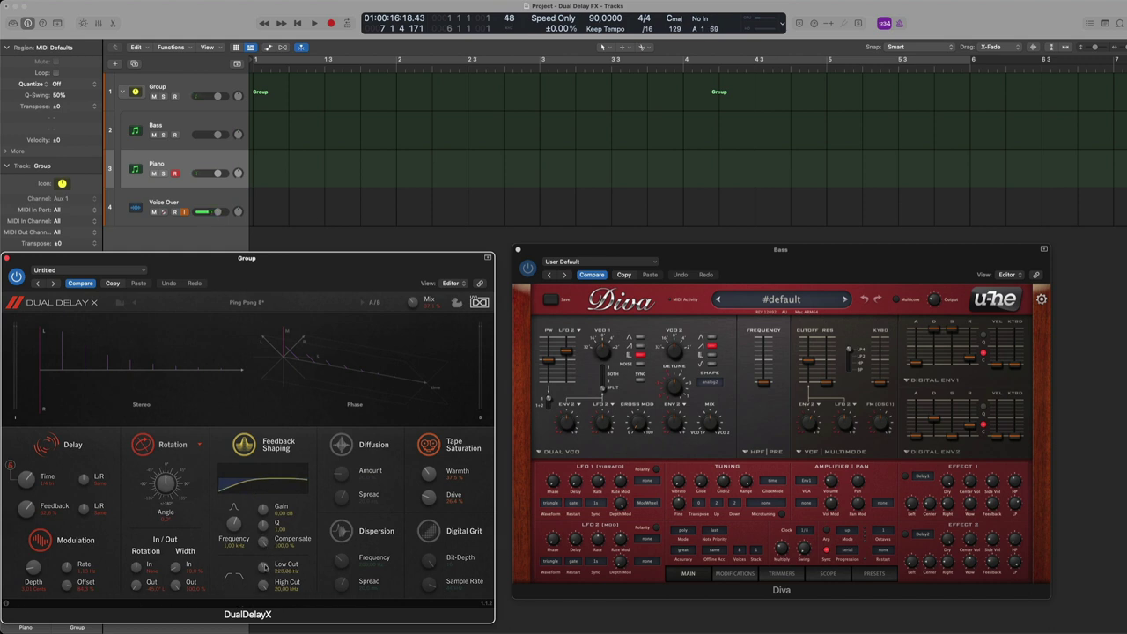
drag(266, 566, 264, 564)
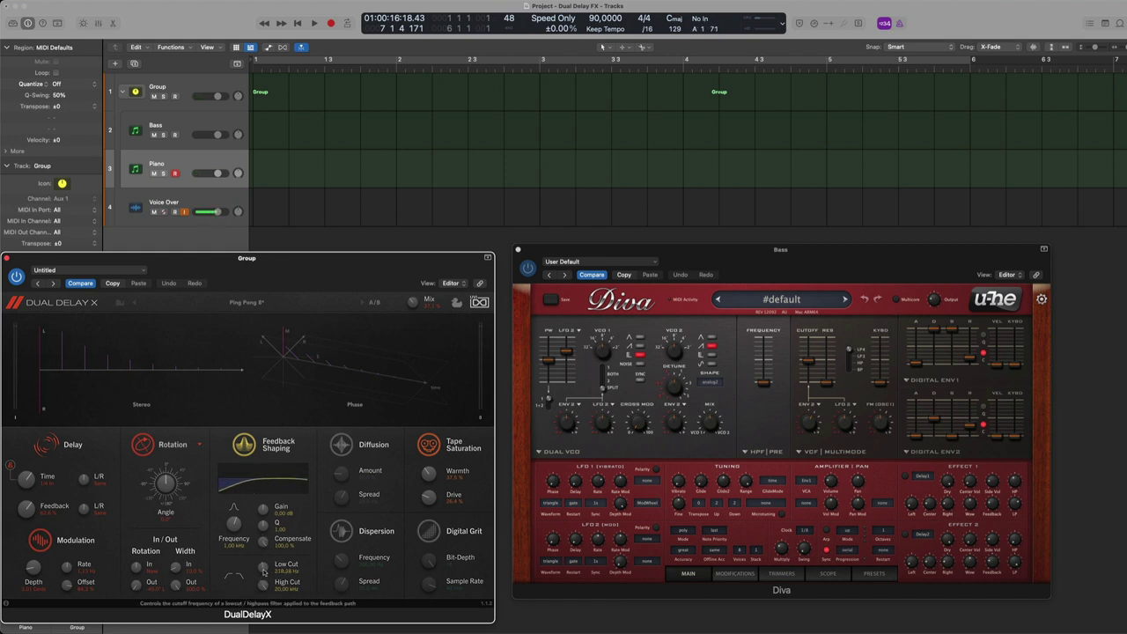
mouse_move(263, 608)
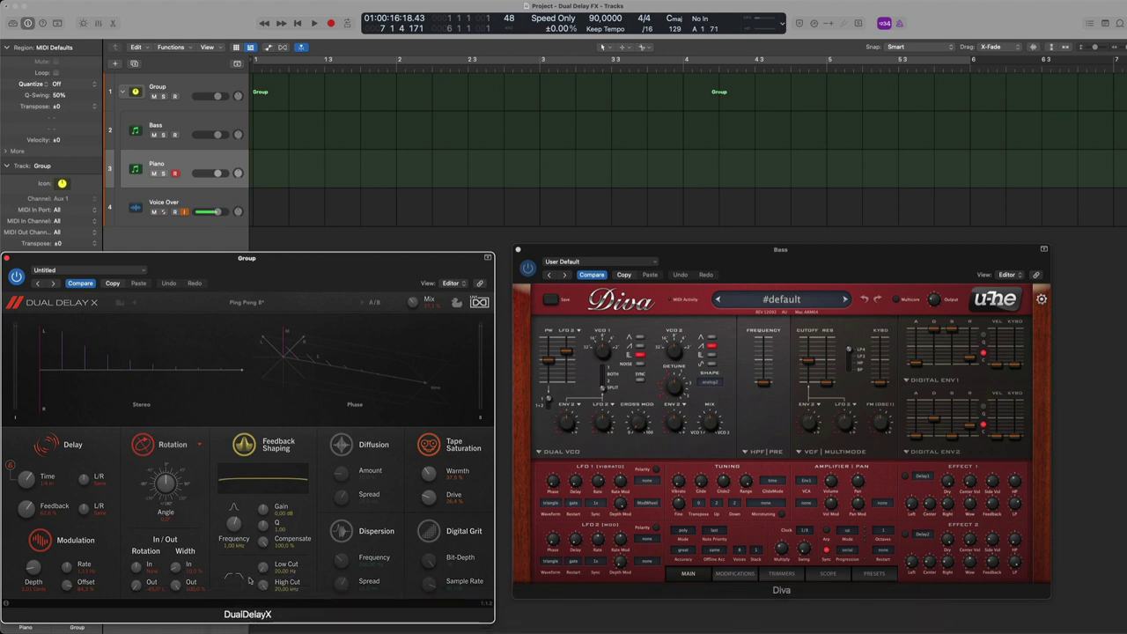
drag(255, 483, 291, 471)
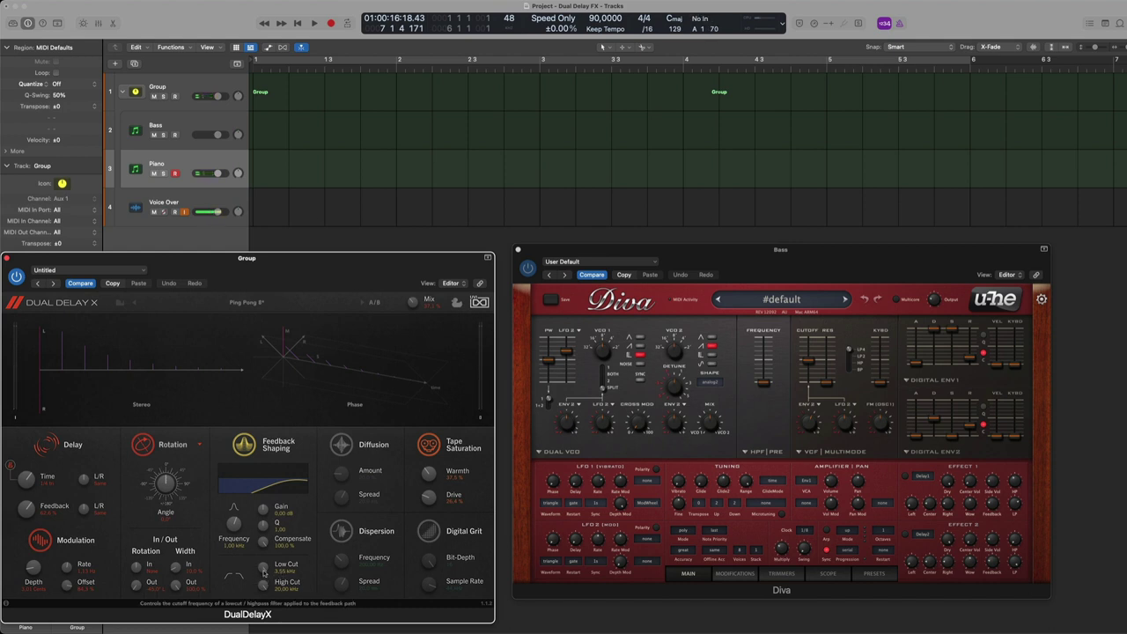
mouse_move(263, 570)
mouse_down()
mouse_move(258, 608)
mouse_move(260, 578)
mouse_up()
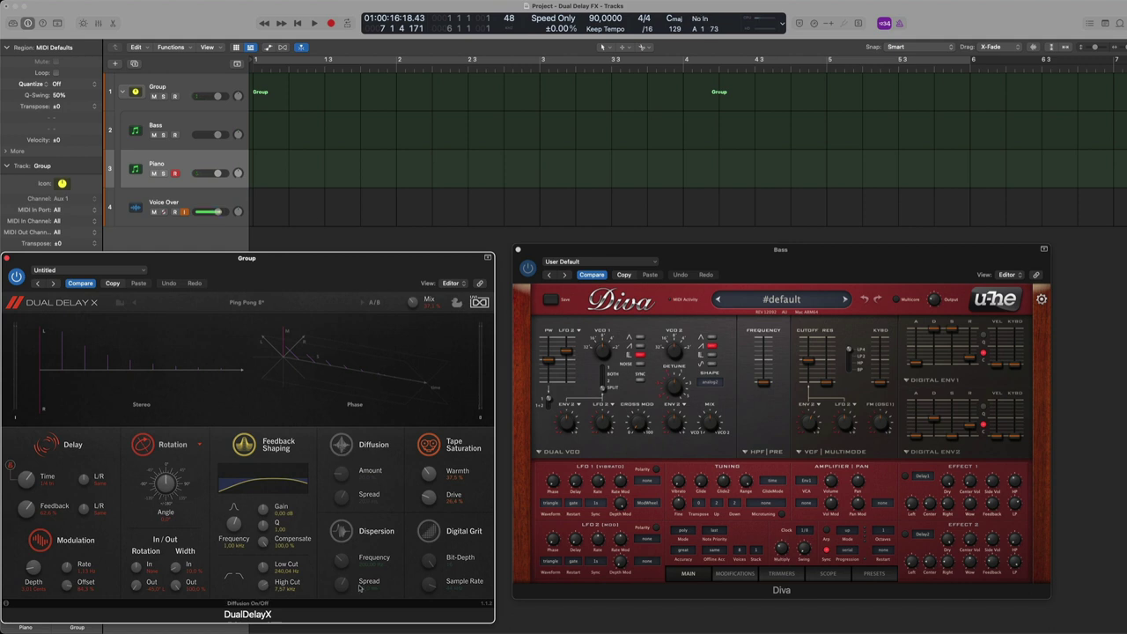
- Switch Diffusion on, toggling it off and on to compare the sound
click(342, 445)
click(349, 448)
click(349, 449)
click(348, 449)
click(346, 450)
- Set Diffusion amount to 100% then 40%, then turn Dispersion on and Diffusion off
drag(344, 480, 366, 328)
drag(337, 480, 293, 523)
click(342, 535)
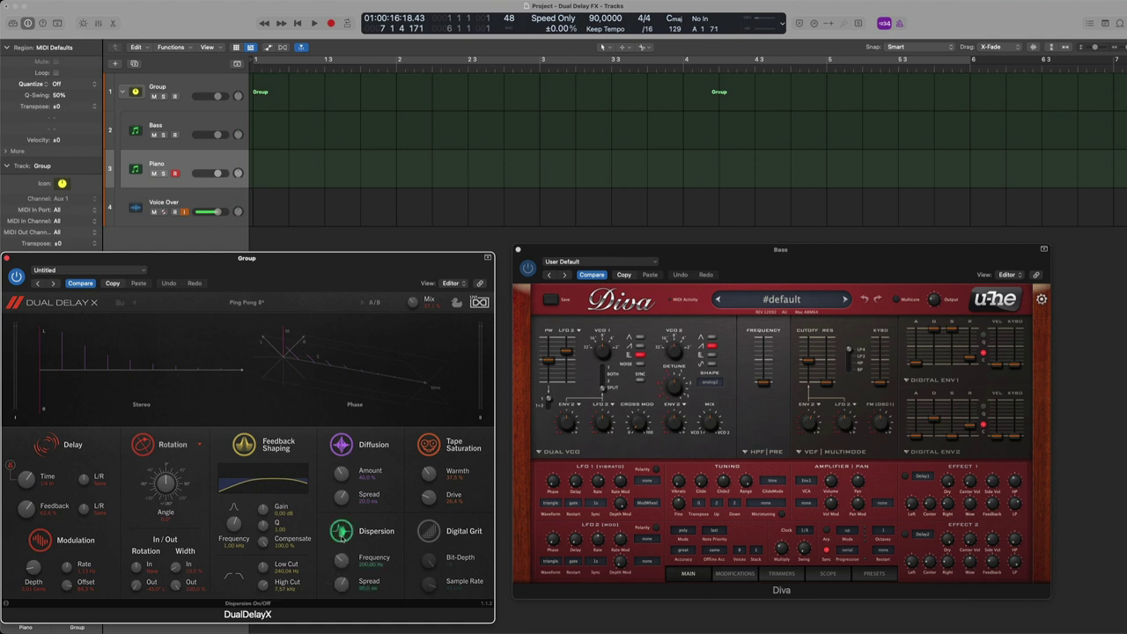
click(341, 444)
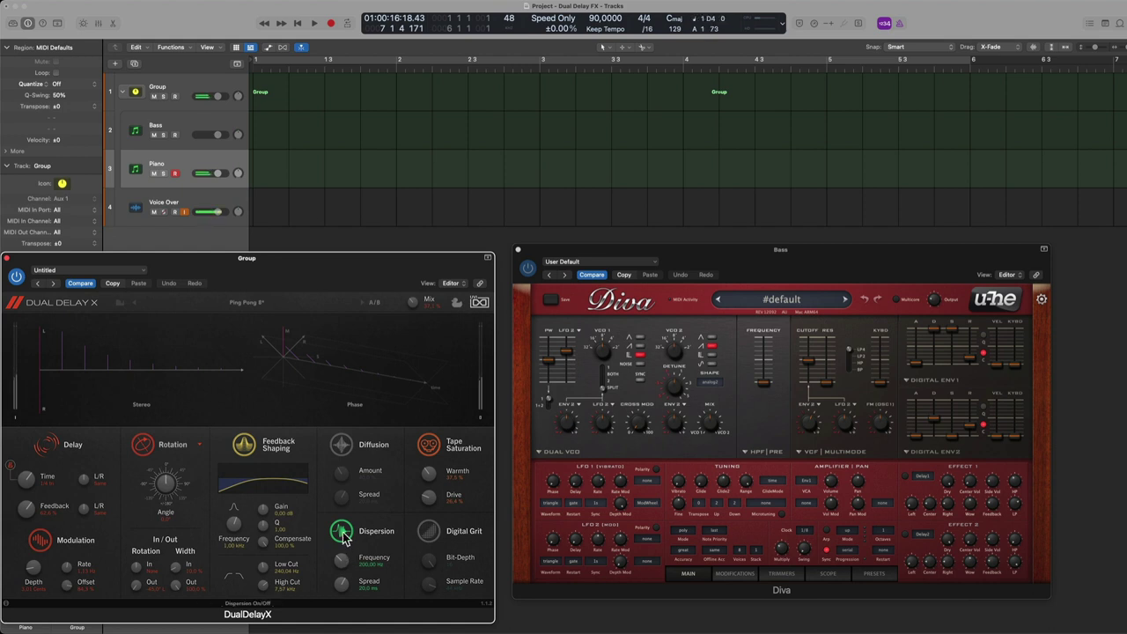
- Raise Dispersion frequency to about 1.2 kHz, then turn Dispersion off and Diffusion back on
mouse_move(348, 557)
mouse_down()
mouse_move(351, 537)
mouse_move(349, 556)
mouse_up()
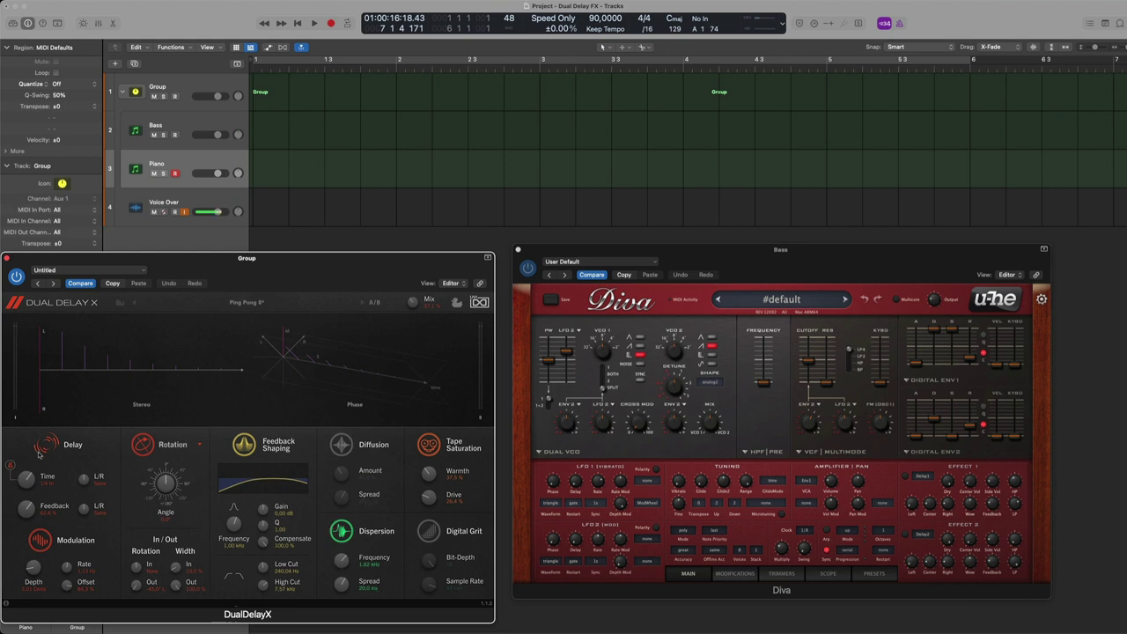
click(347, 539)
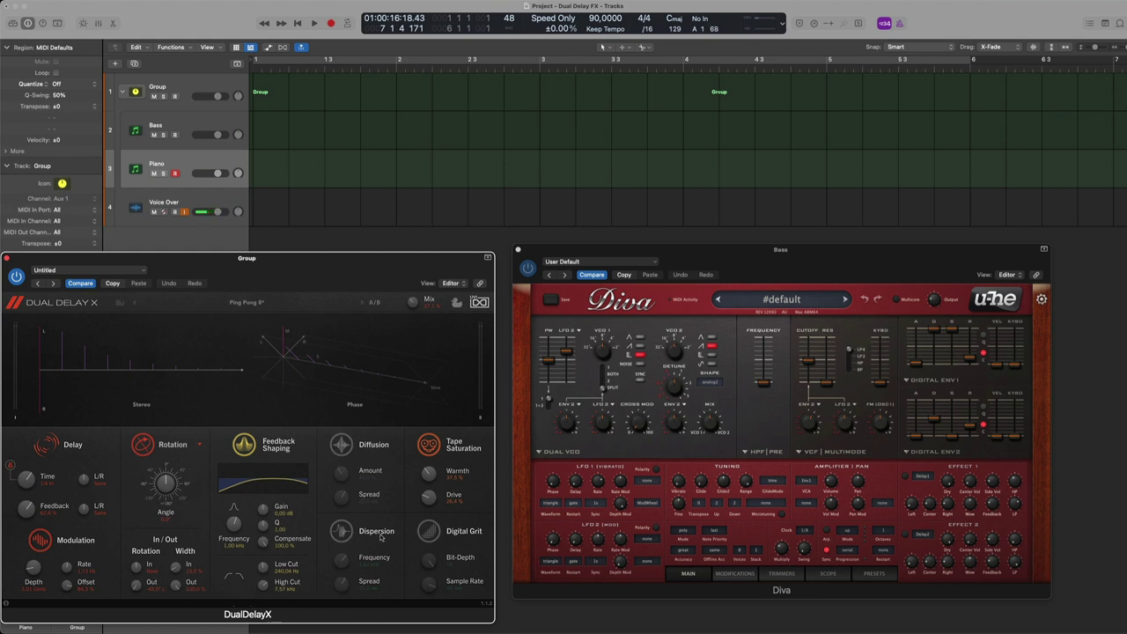
click(346, 444)
- Compare Tape Saturation bypassed and on, then set drive to about 33% and warmth to about 76%
drag(306, 262, 313, 254)
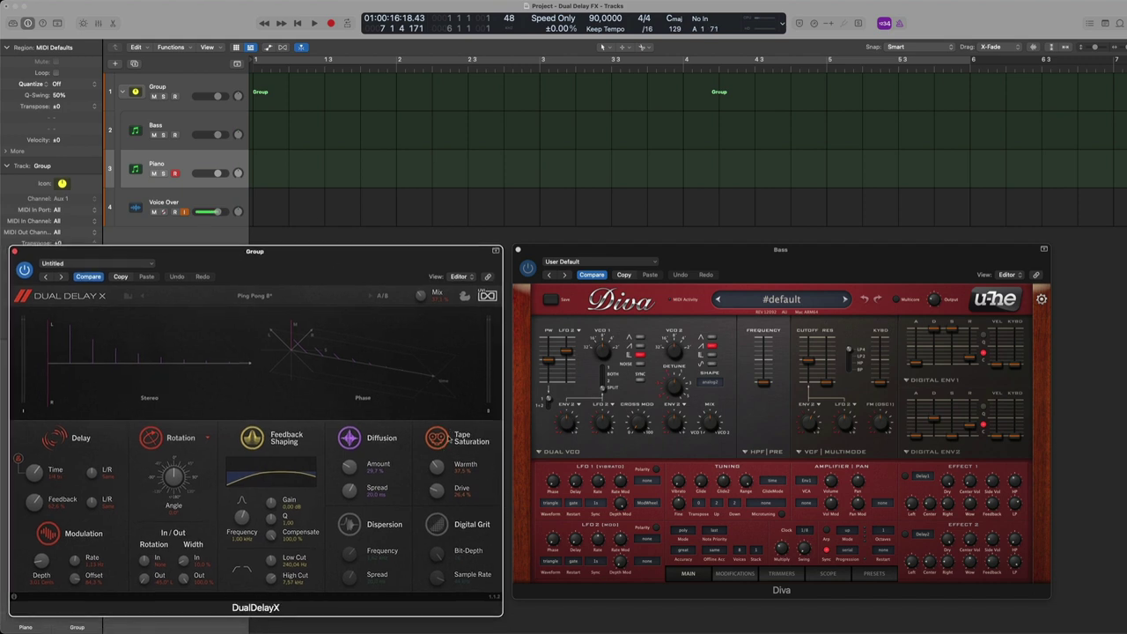
click(438, 438)
click(438, 438)
drag(440, 469, 446, 431)
drag(441, 487, 445, 477)
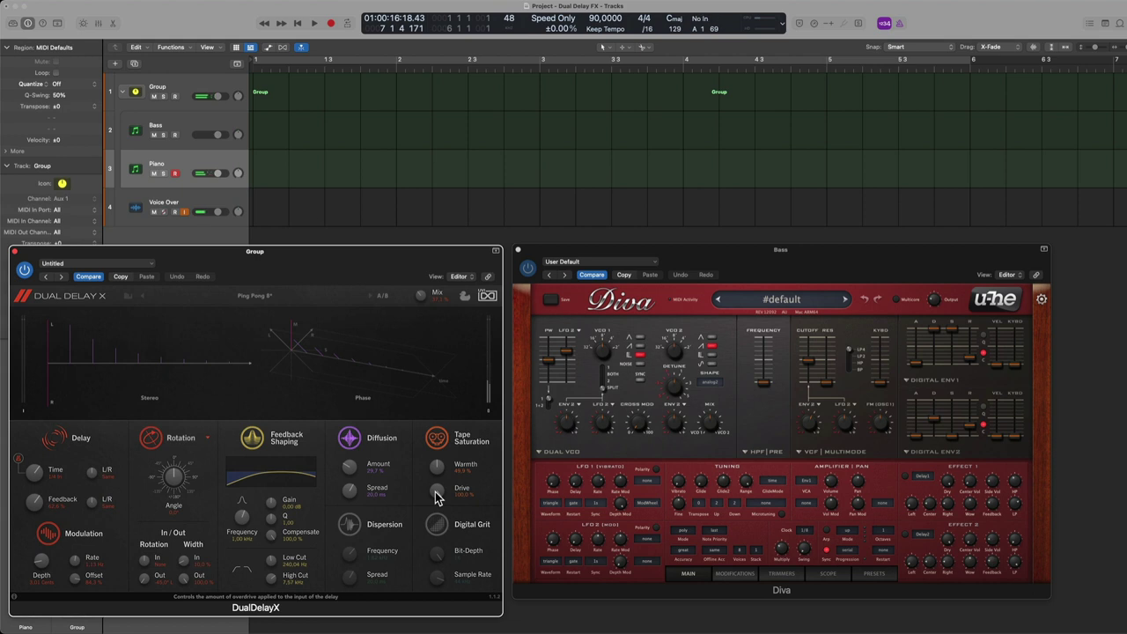
double_click(438, 498)
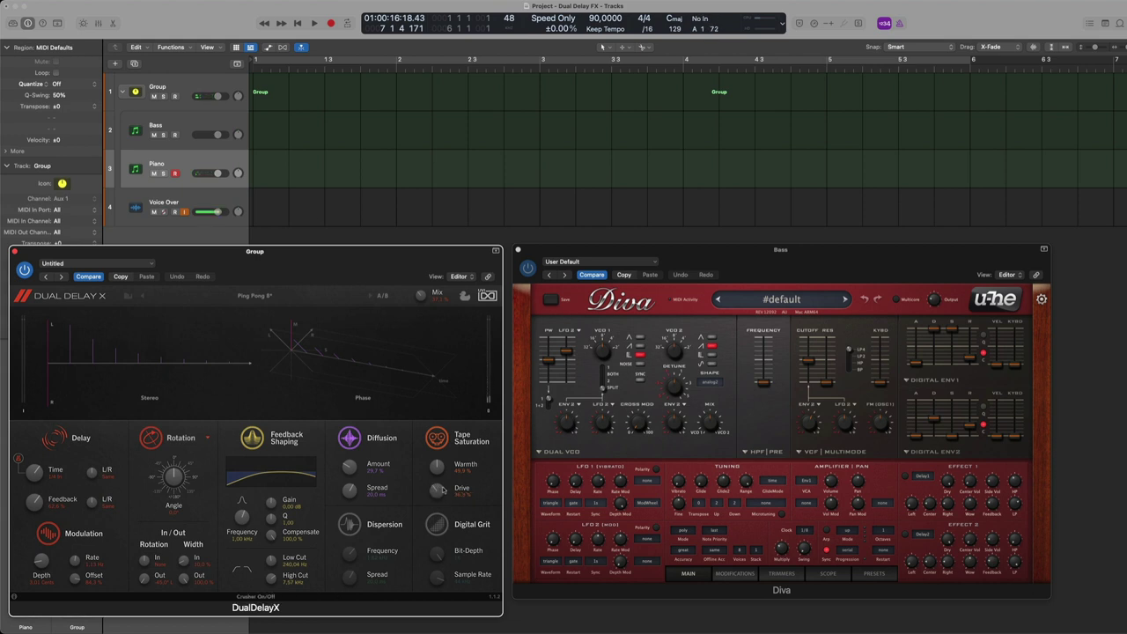
drag(440, 471, 442, 455)
- Replace Tape Saturation with Digital Grit at a 20 kHz sample rate and lower the mix to about 89%
click(438, 439)
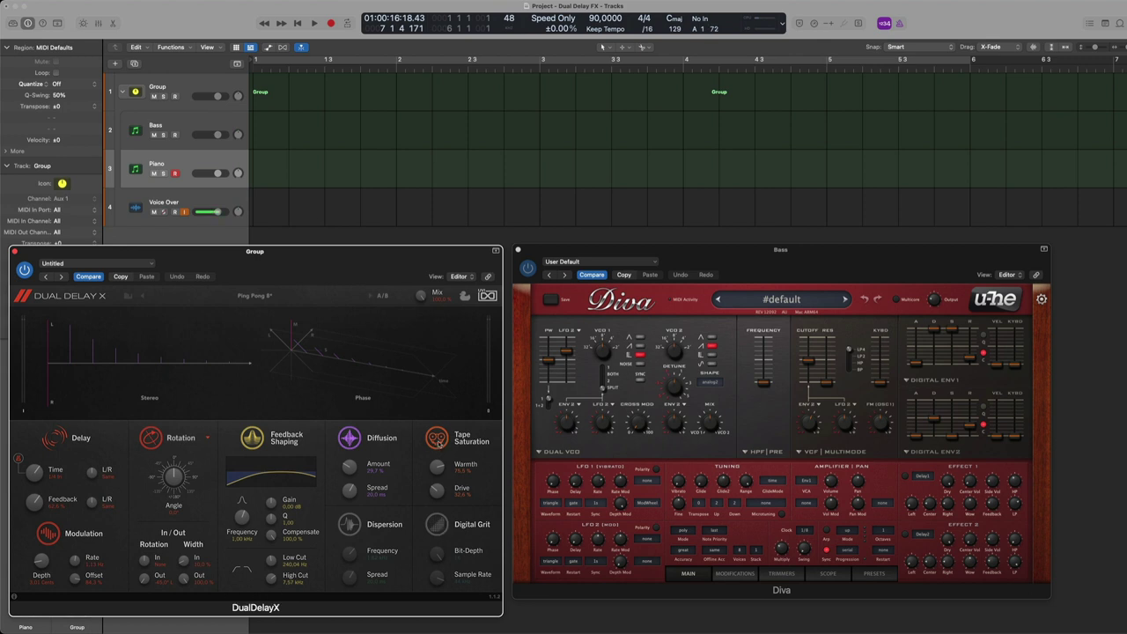
click(437, 529)
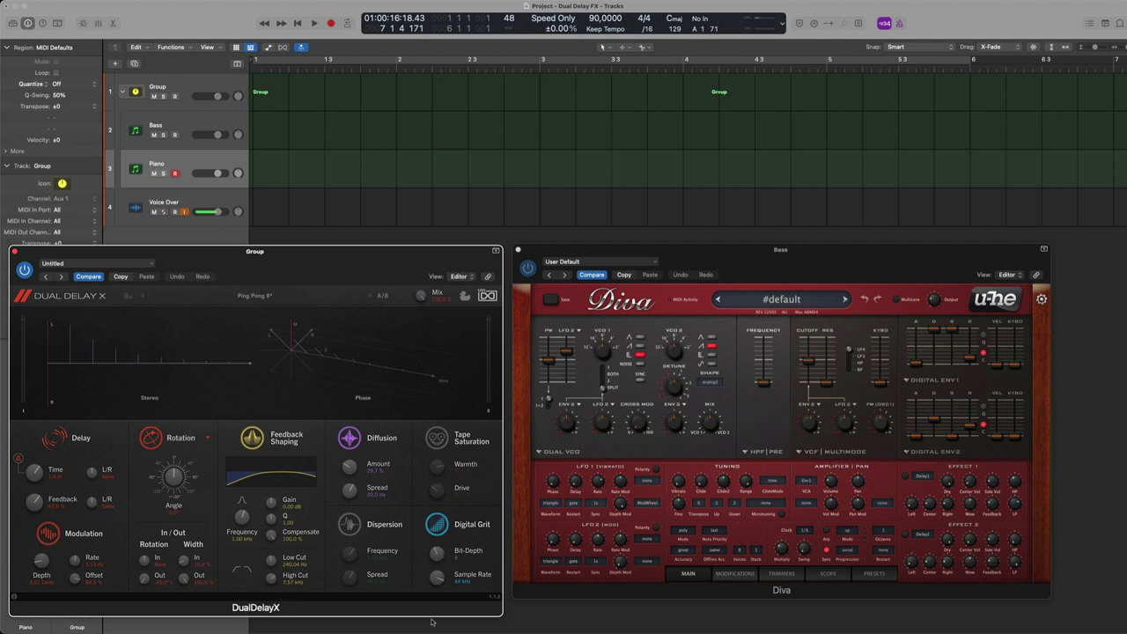
mouse_move(437, 580)
mouse_down()
mouse_move(437, 608)
mouse_move(439, 573)
mouse_up()
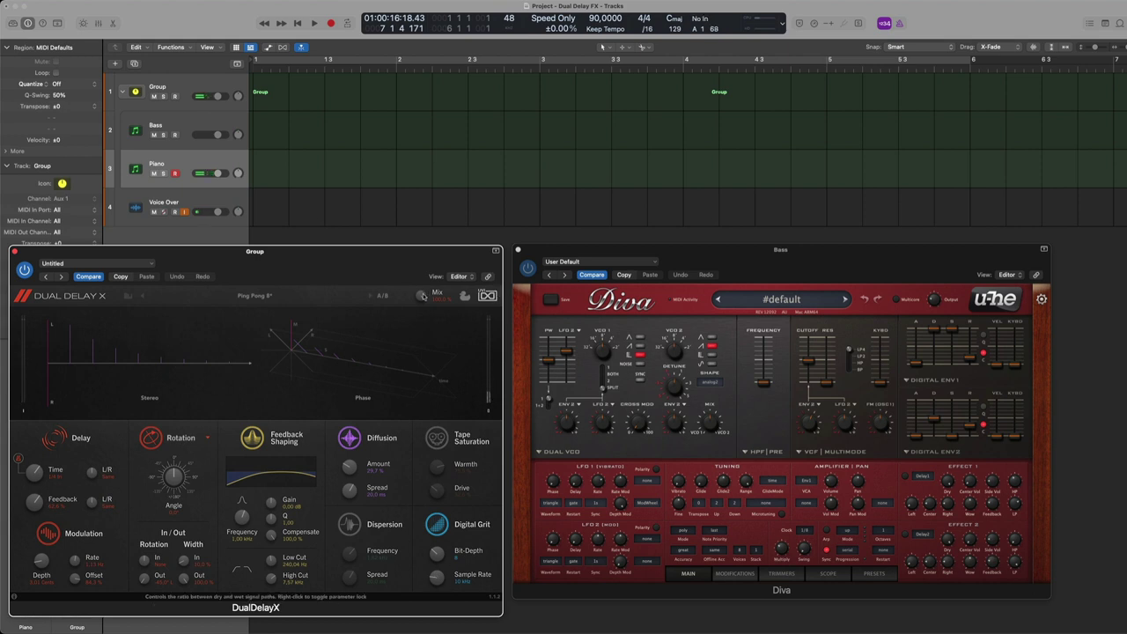
mouse_move(422, 299)
mouse_down()
mouse_move(420, 381)
mouse_move(427, 305)
mouse_up()
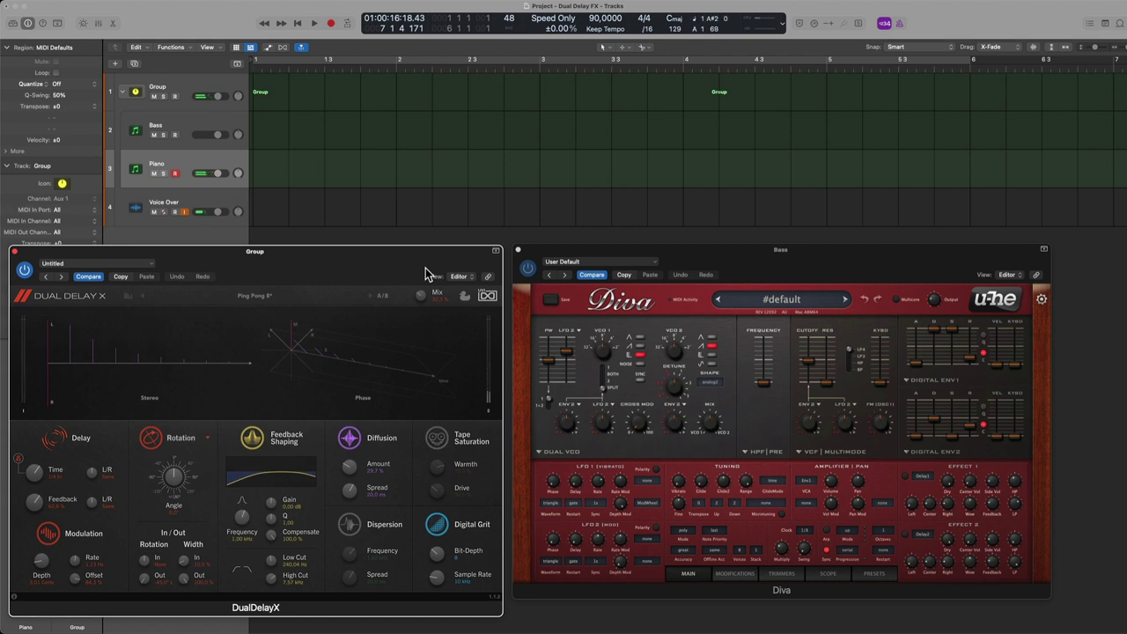
- Turn Tape Saturation back on, try Digital Grit at 10 kHz, then bypass Digital Grit
click(437, 441)
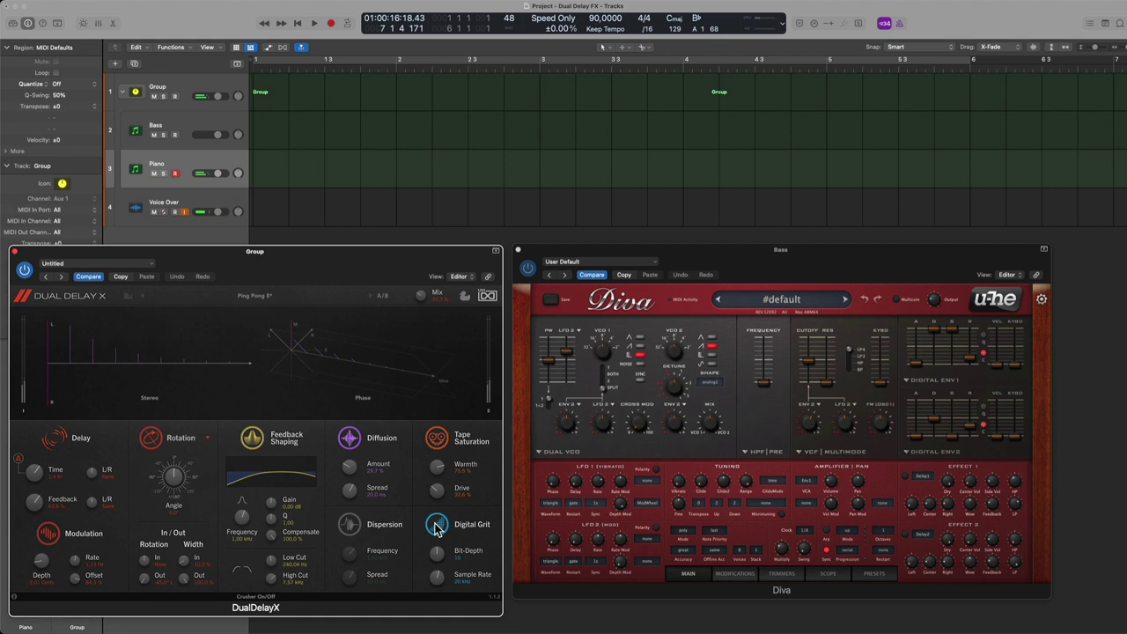
click(437, 525)
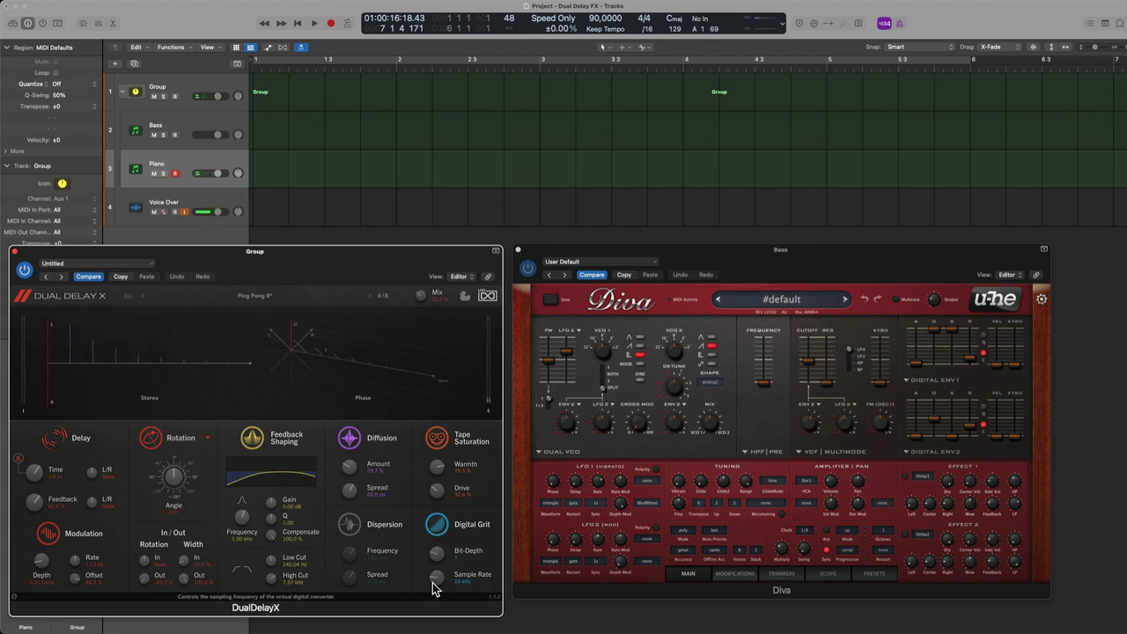
scroll(436, 576, down, 3)
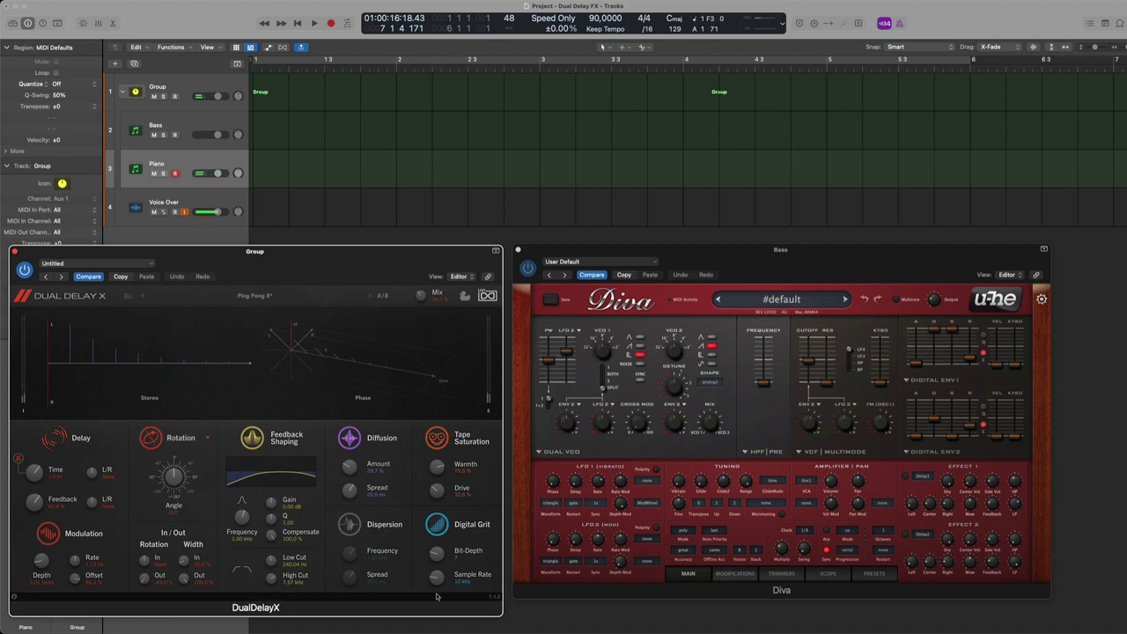
click(437, 525)
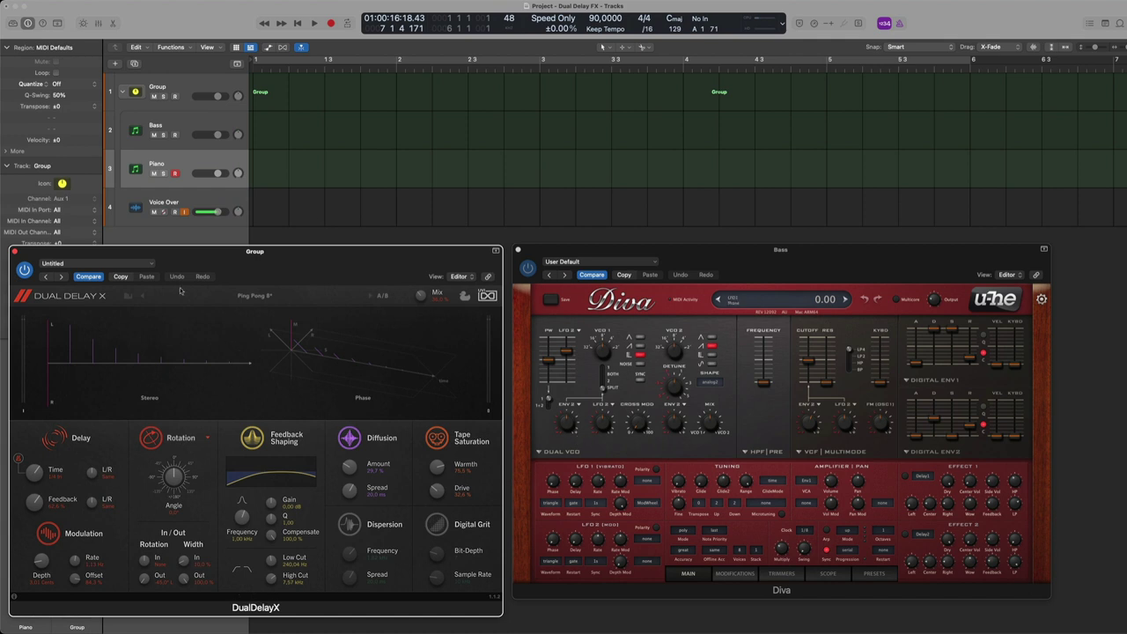
- Switch the stereo section to Reflection mode, then return it to Rotation
drag(316, 266, 322, 264)
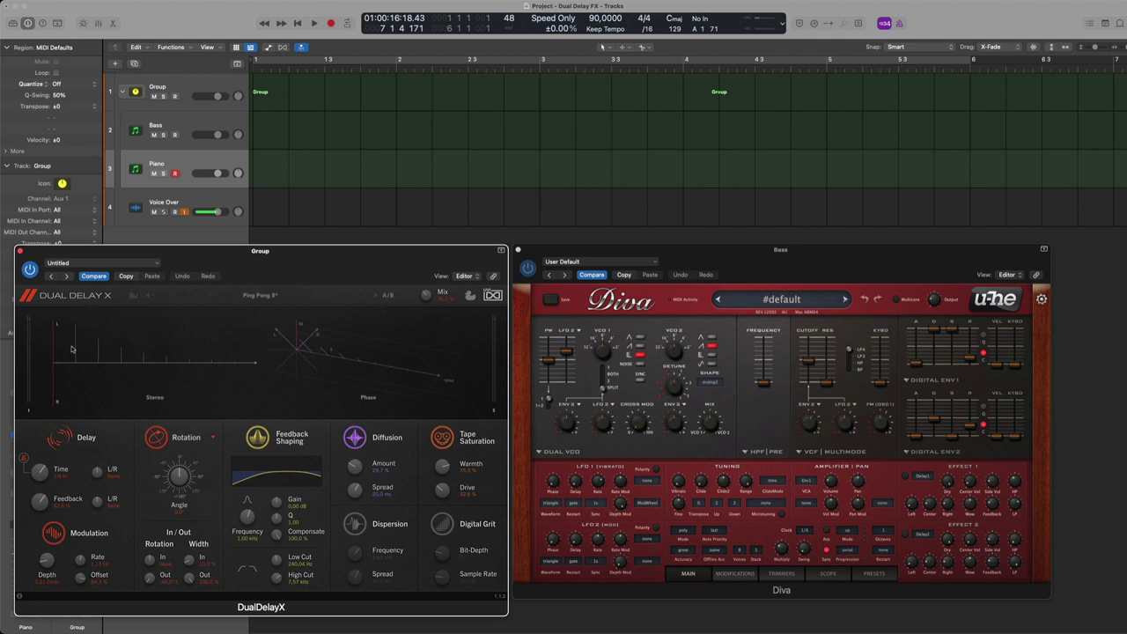
click(156, 439)
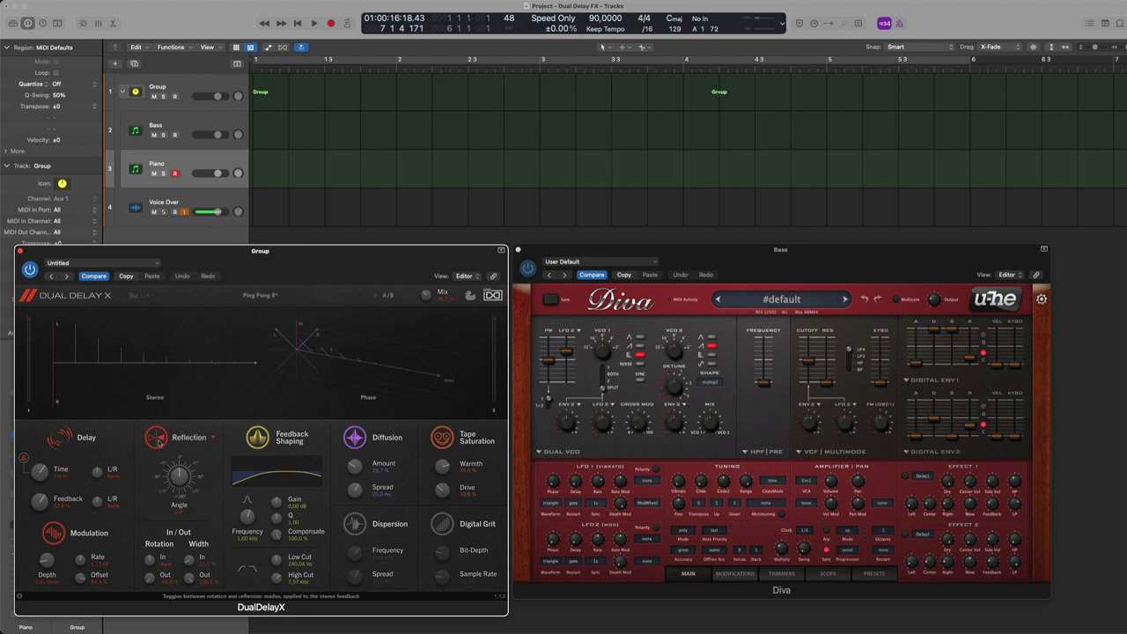
click(157, 439)
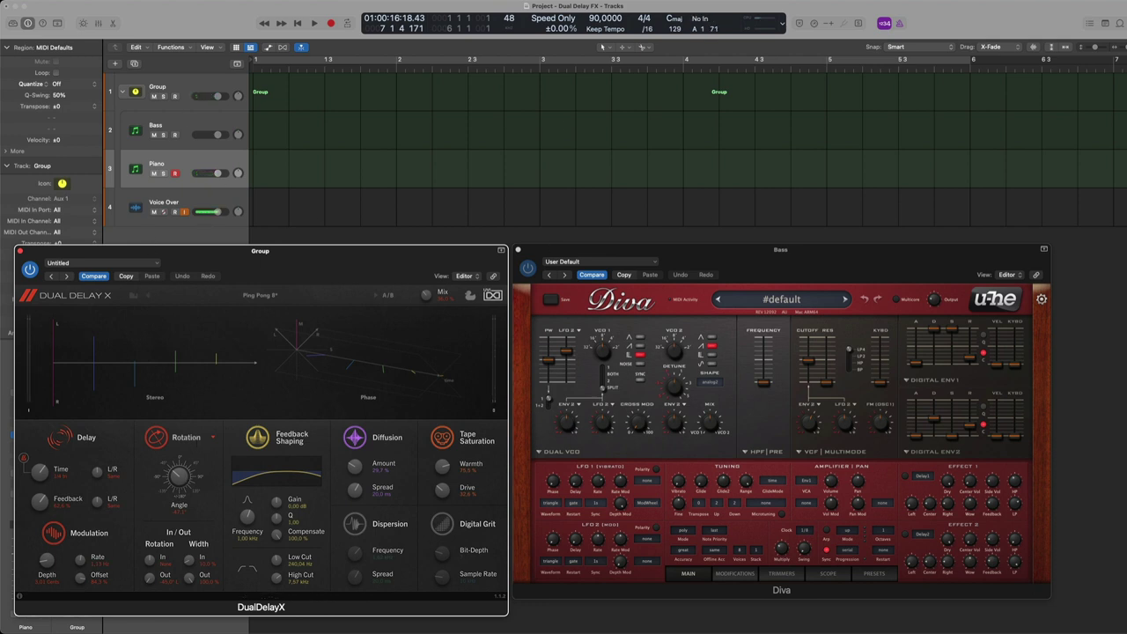
- On the Bass track, lower Diva's filter cutoff from 82 to 74
click(181, 115)
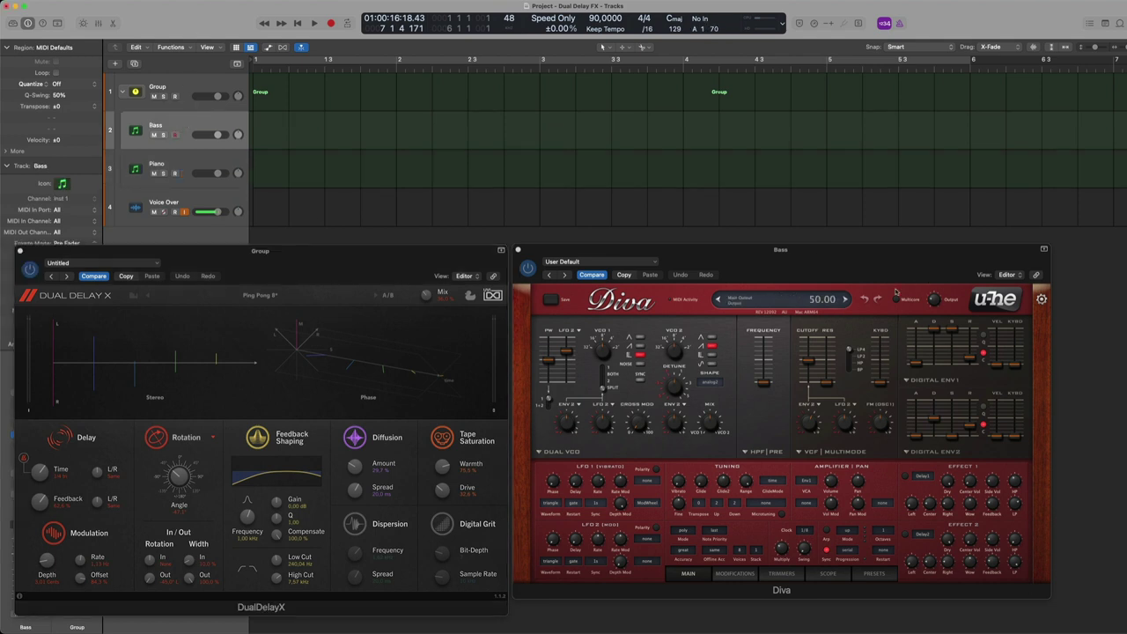
click(813, 368)
drag(813, 368, 812, 370)
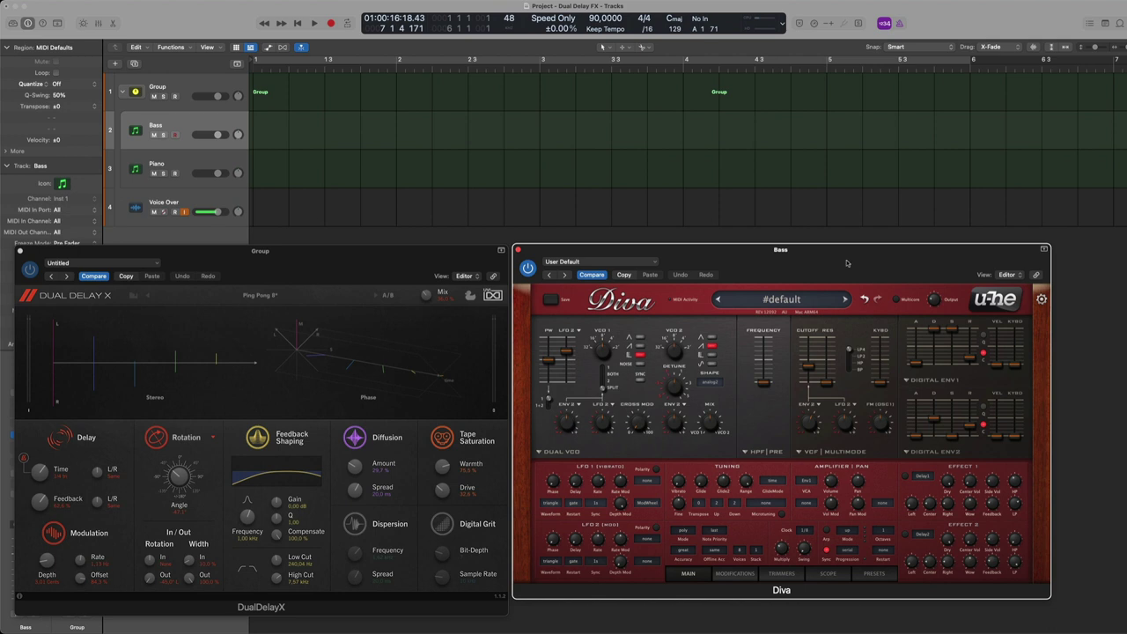
- Bypass Dual Delay X and drop Diva's filter cutoff further to 66
drag(361, 258, 359, 256)
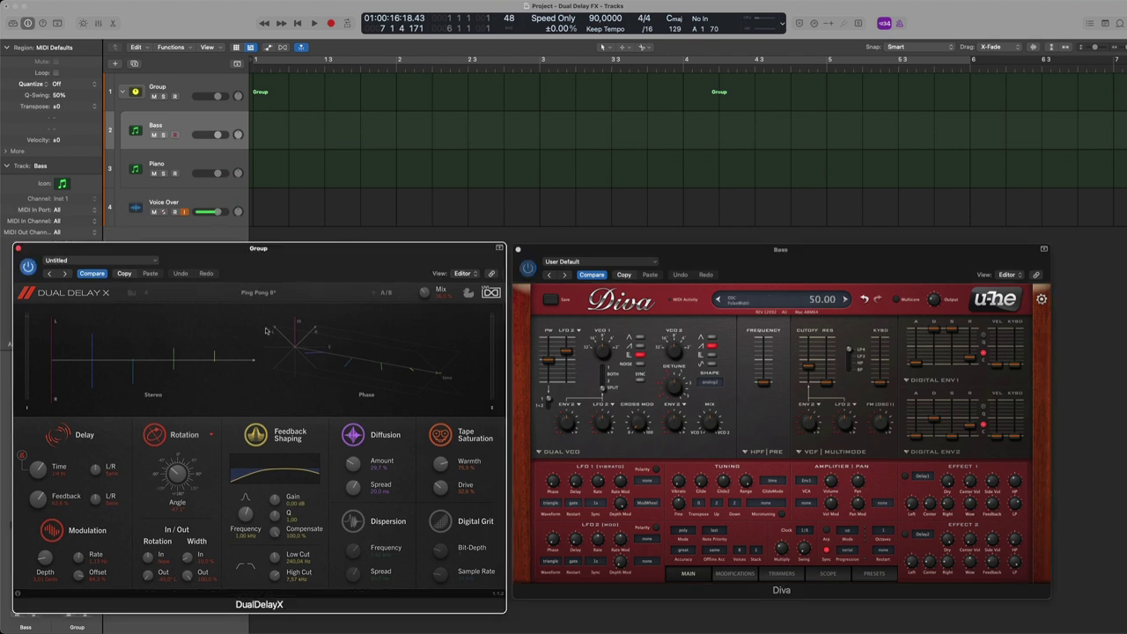
click(29, 268)
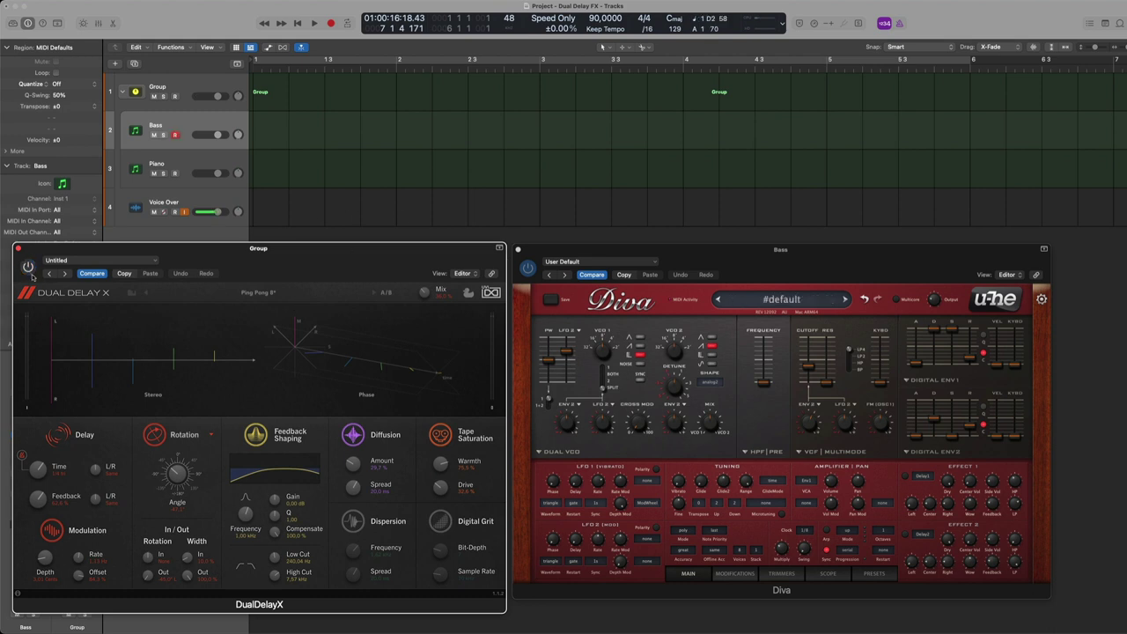
mouse_move(813, 361)
mouse_down()
mouse_move(827, 381)
mouse_move(813, 368)
mouse_up()
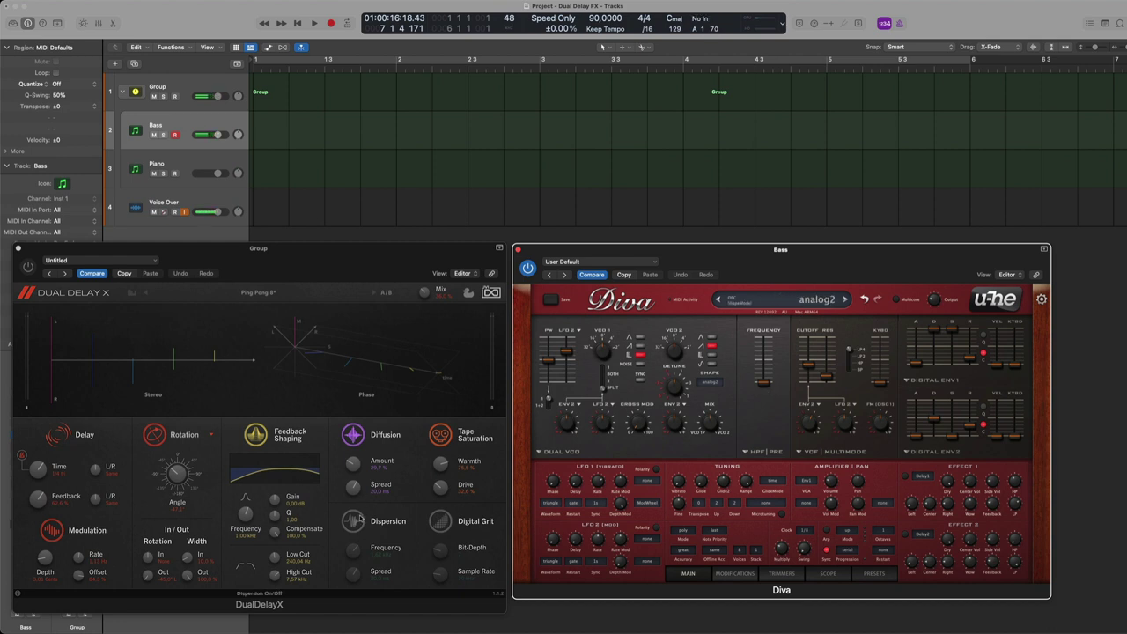
click(290, 265)
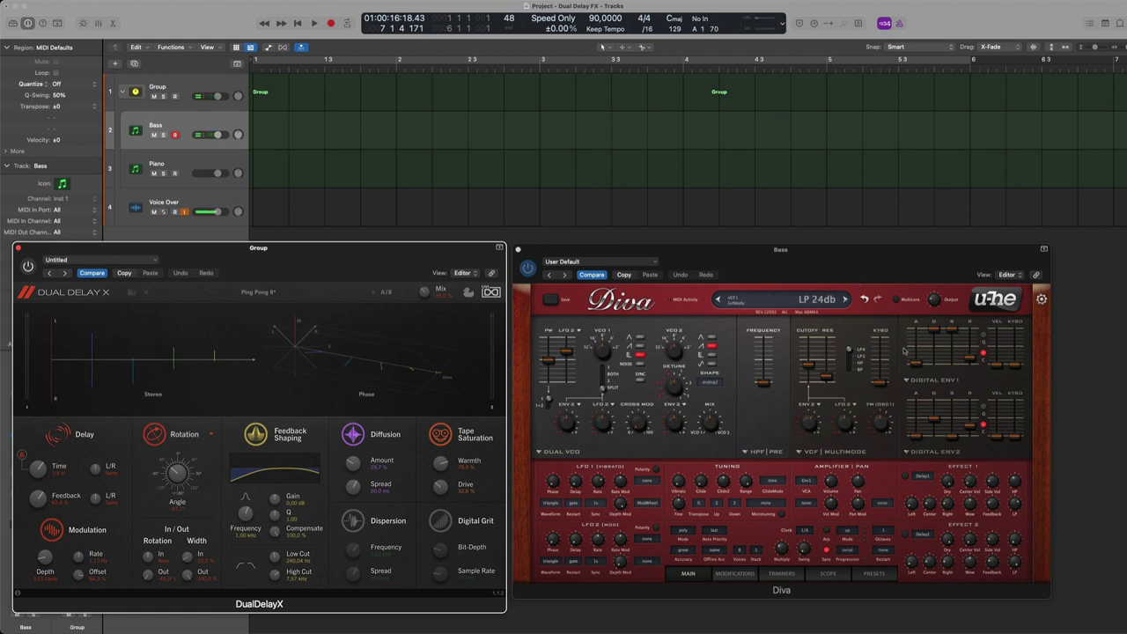
- Change Diva's Effect 1 from Delay1 to the Plate1 reverb and switch it off
click(922, 476)
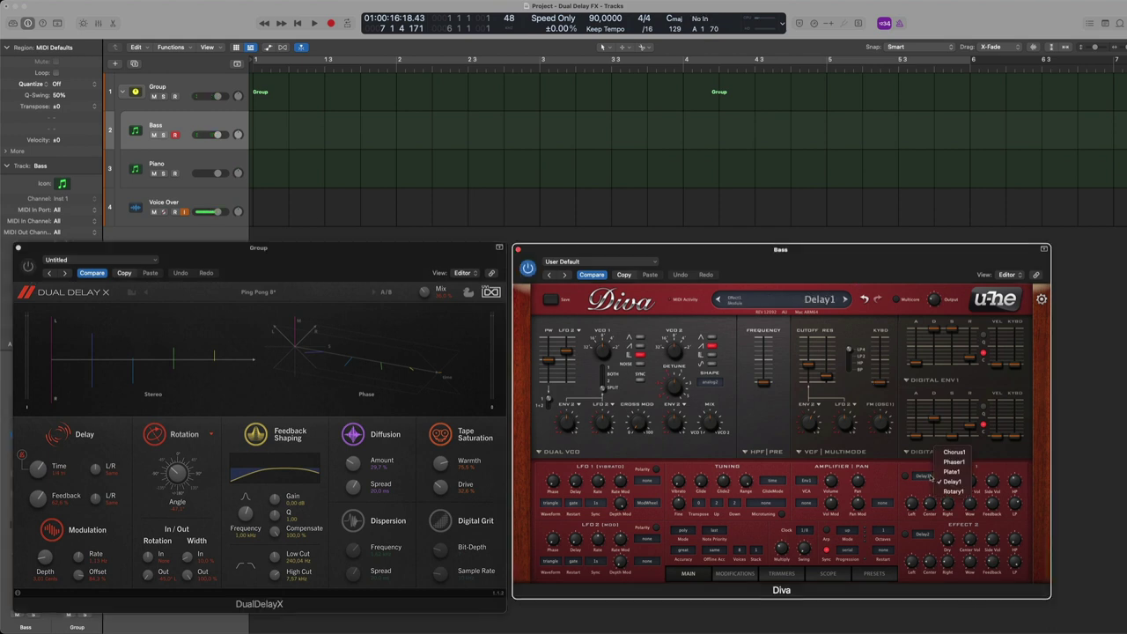
click(953, 472)
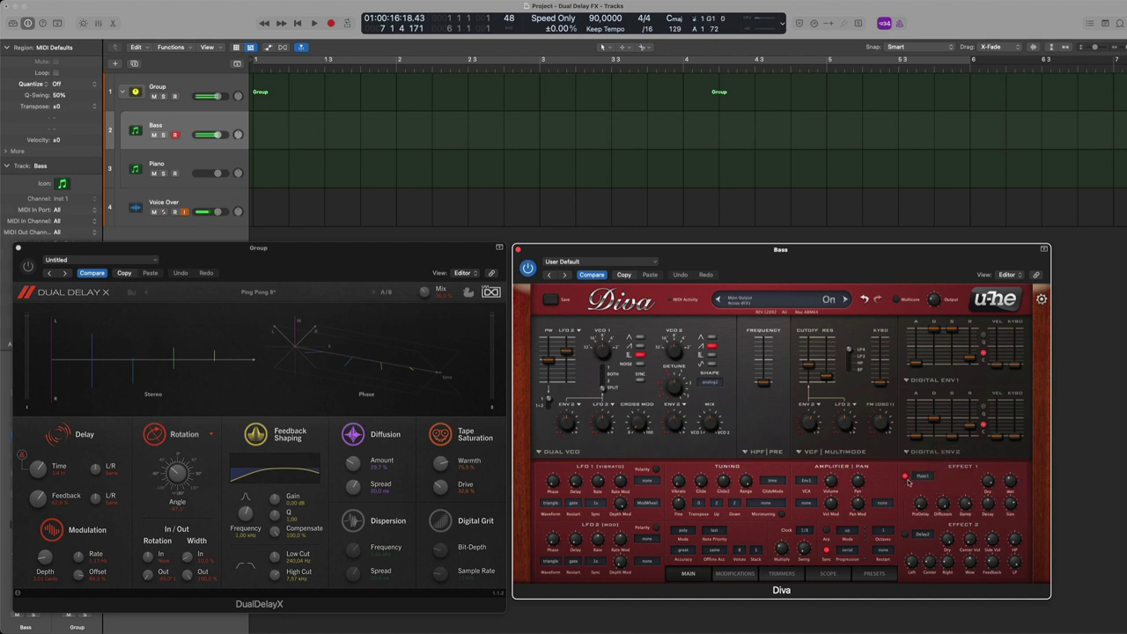
mouse_move(942, 504)
click(907, 476)
click(348, 264)
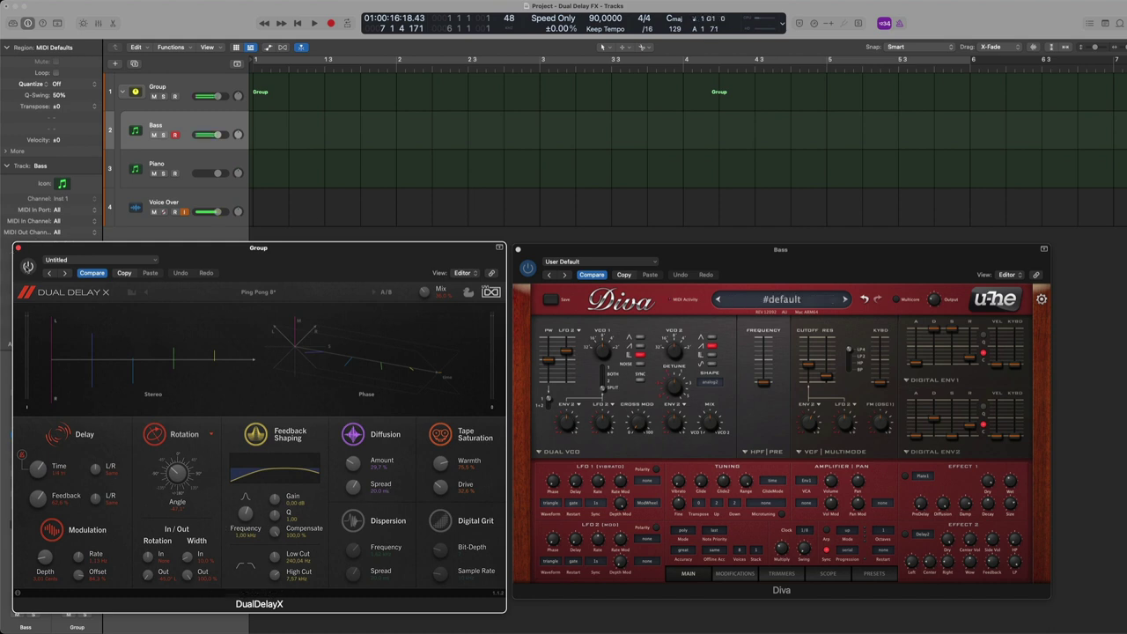
- Re-enable Dual Delay X, cut feedback to about 36%, and compare it bypassed versus active
click(27, 269)
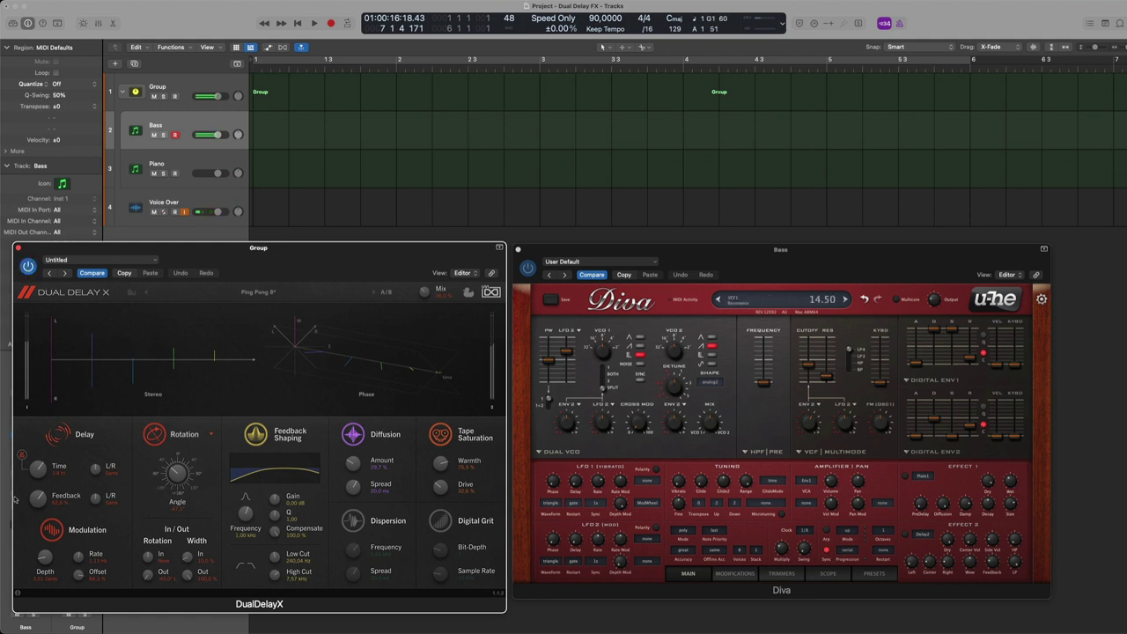
drag(37, 499, 39, 524)
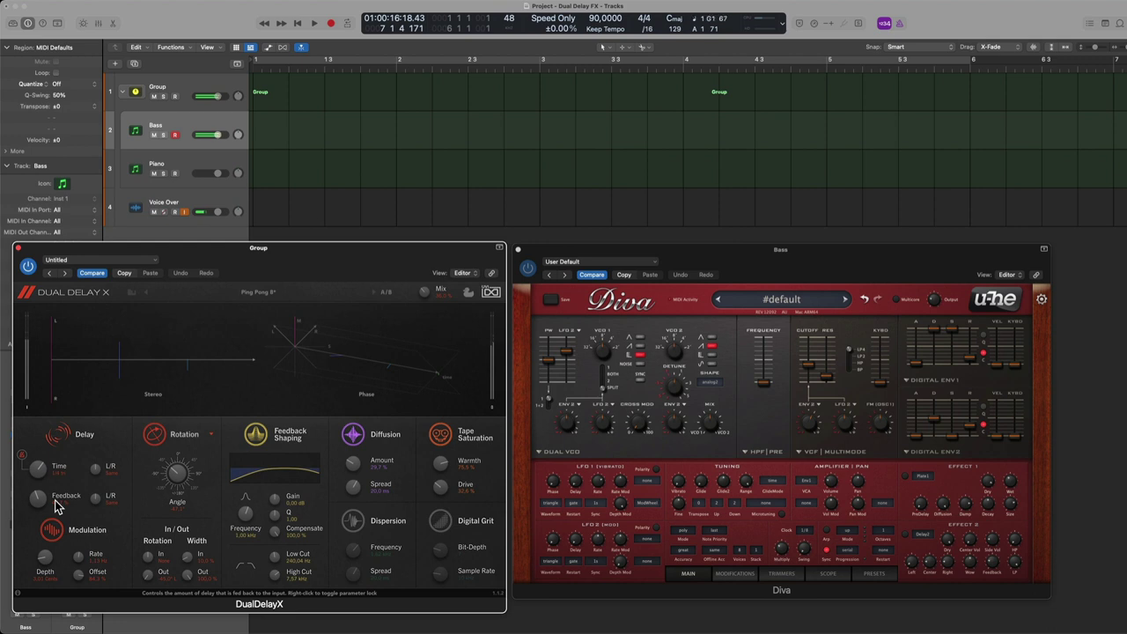
click(29, 267)
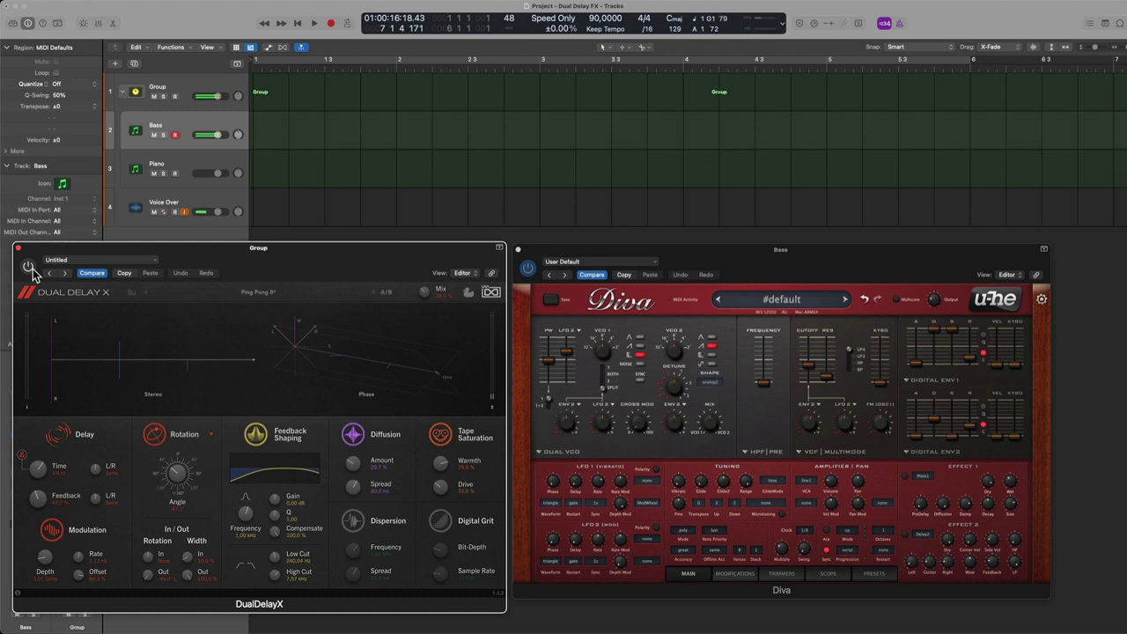
click(29, 267)
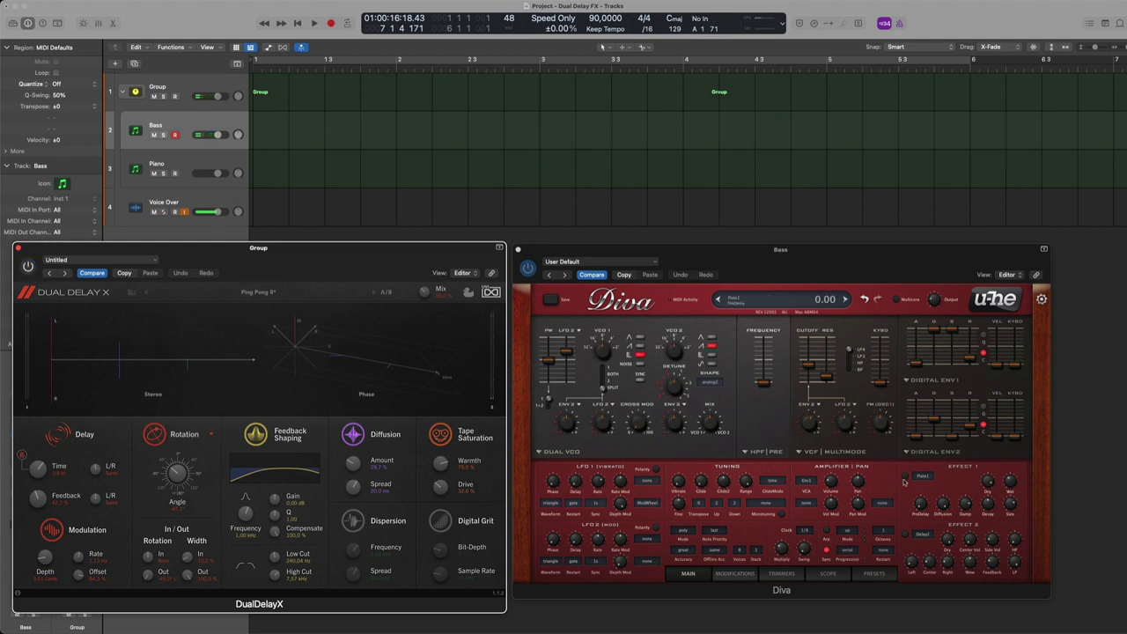
- Toggle Diva's Plate1 Effect 1 on and back off to compare
click(904, 477)
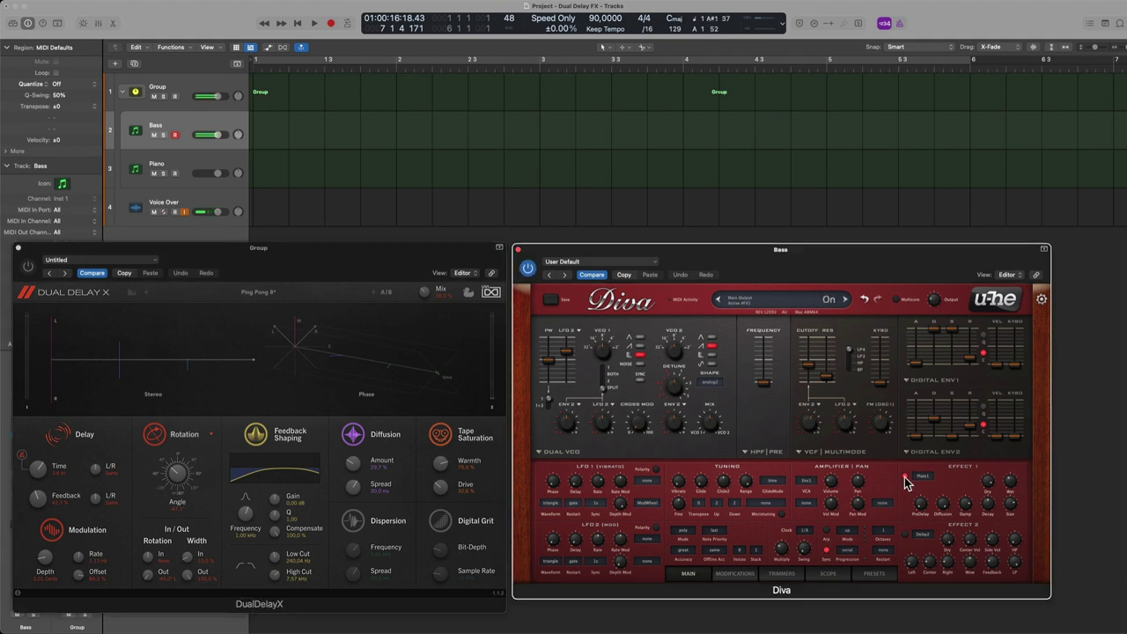
click(907, 479)
click(62, 314)
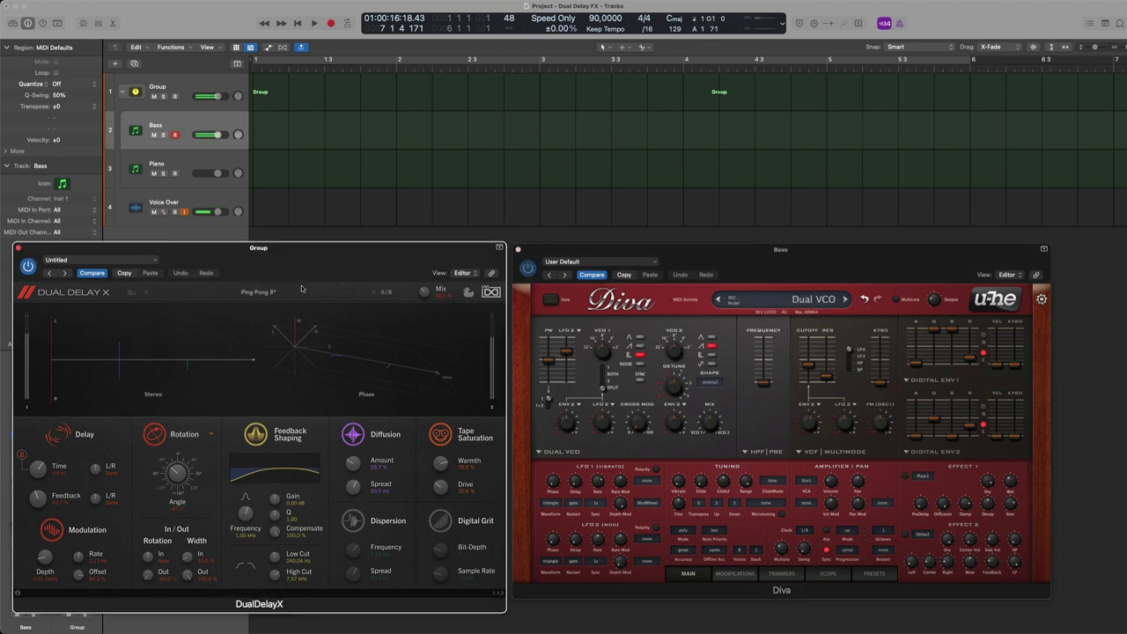
- Load the Default preset, then the 01 Classic > PingPong MS factory preset
click(254, 294)
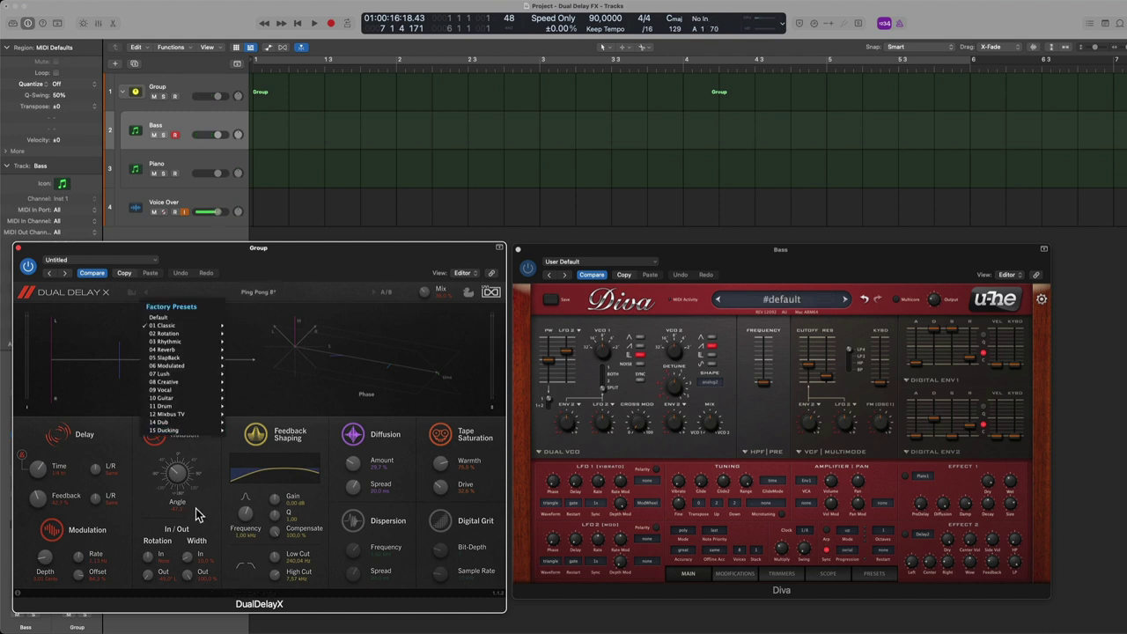
click(175, 320)
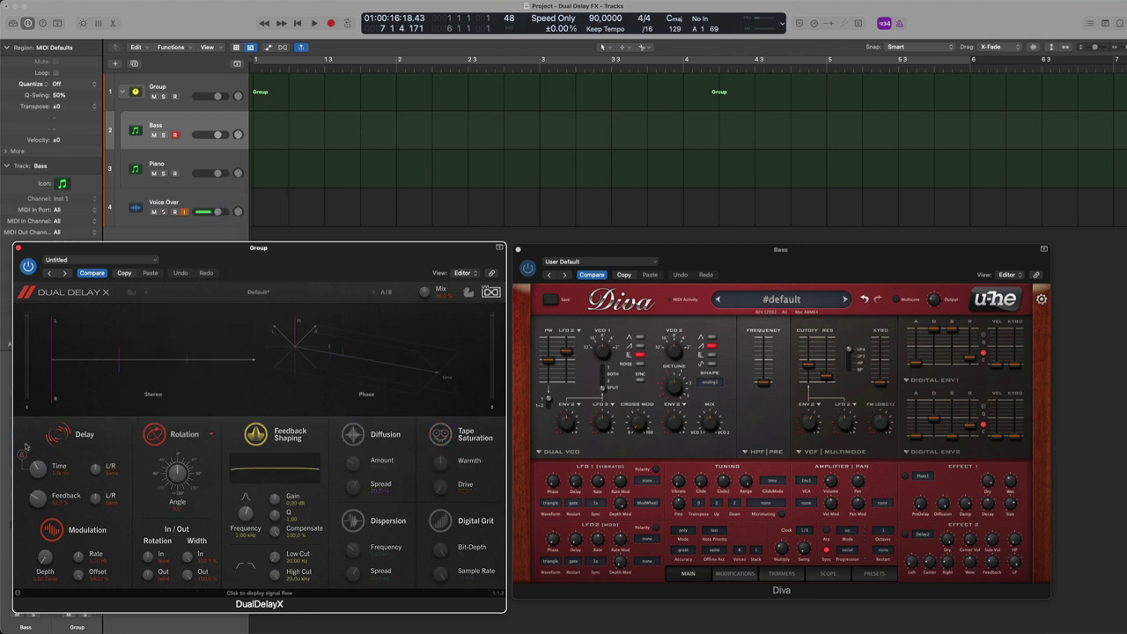
click(258, 292)
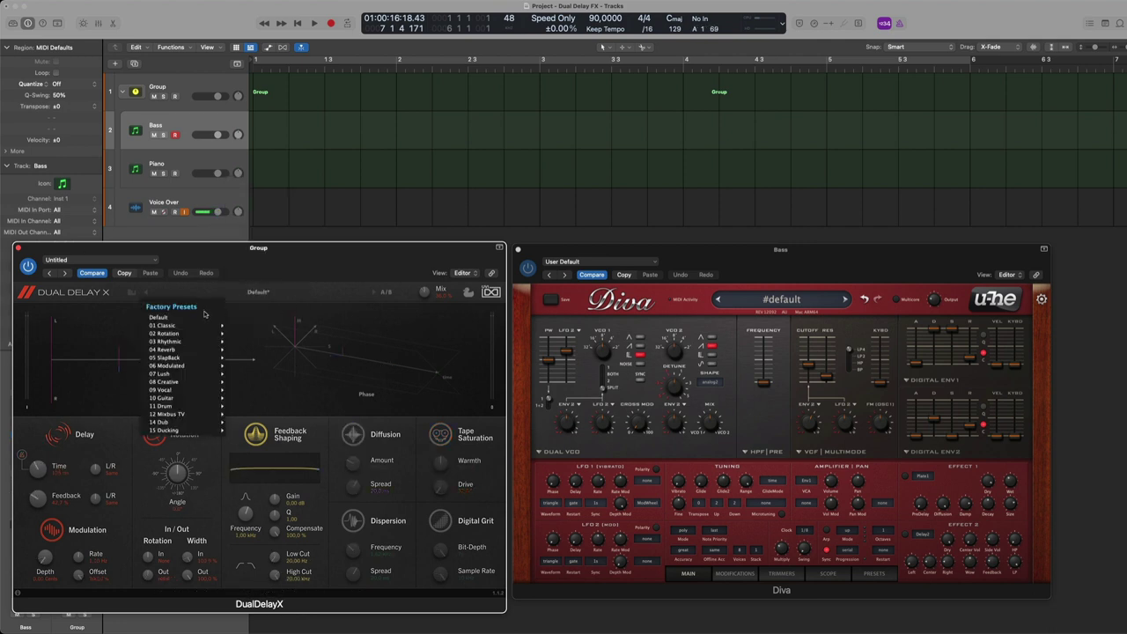
mouse_move(203, 325)
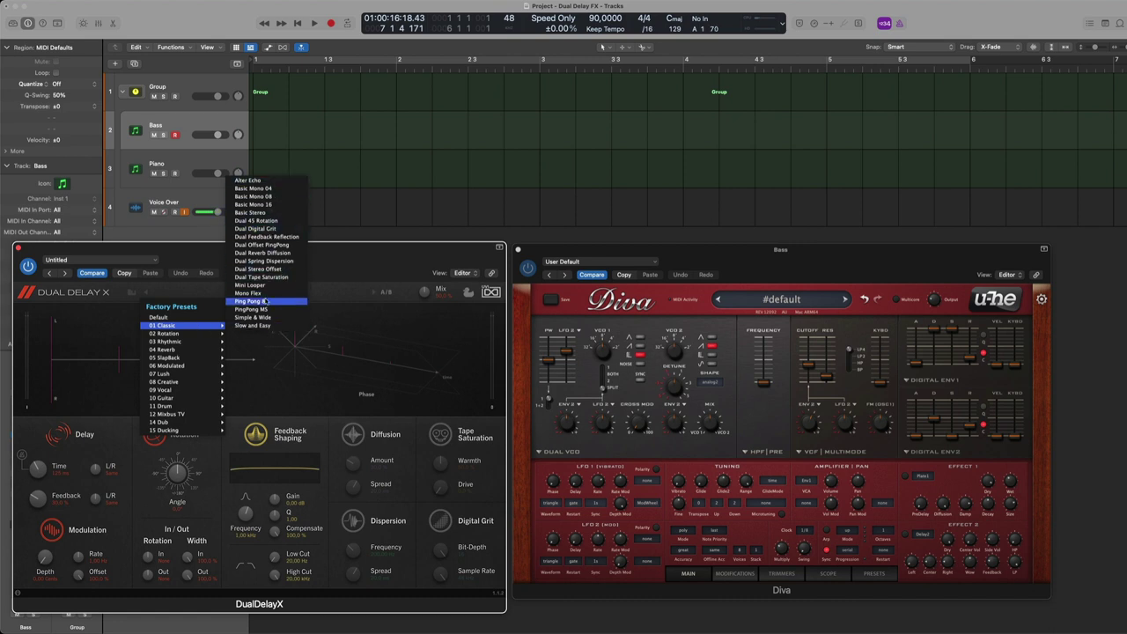
click(272, 310)
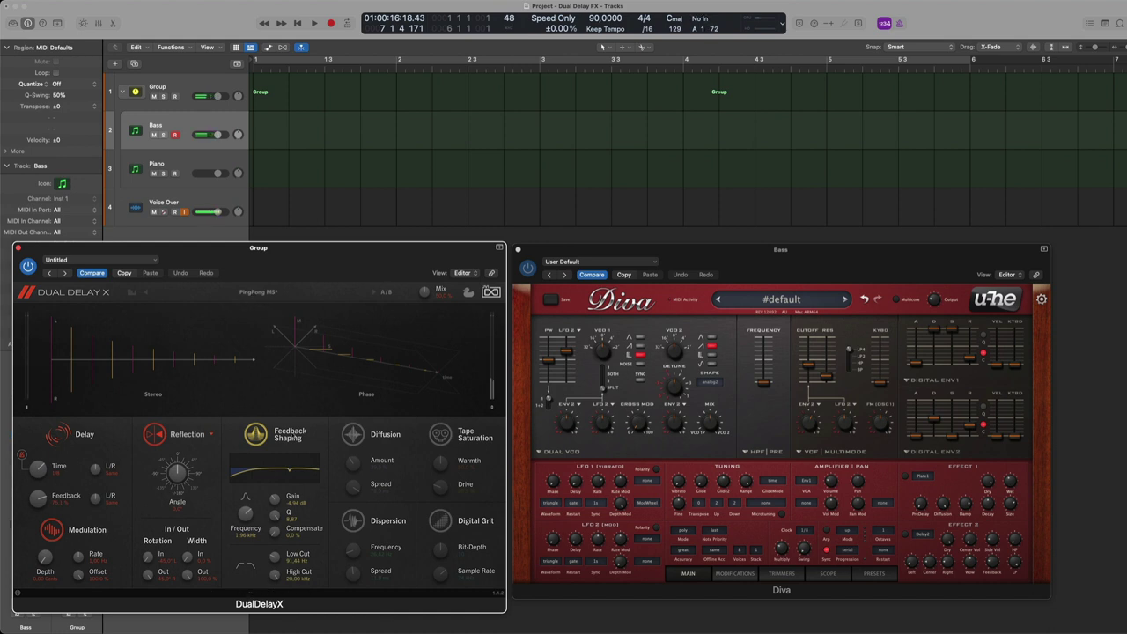
- Browse the other Dual Delay X factory preset categories without loading one
click(69, 262)
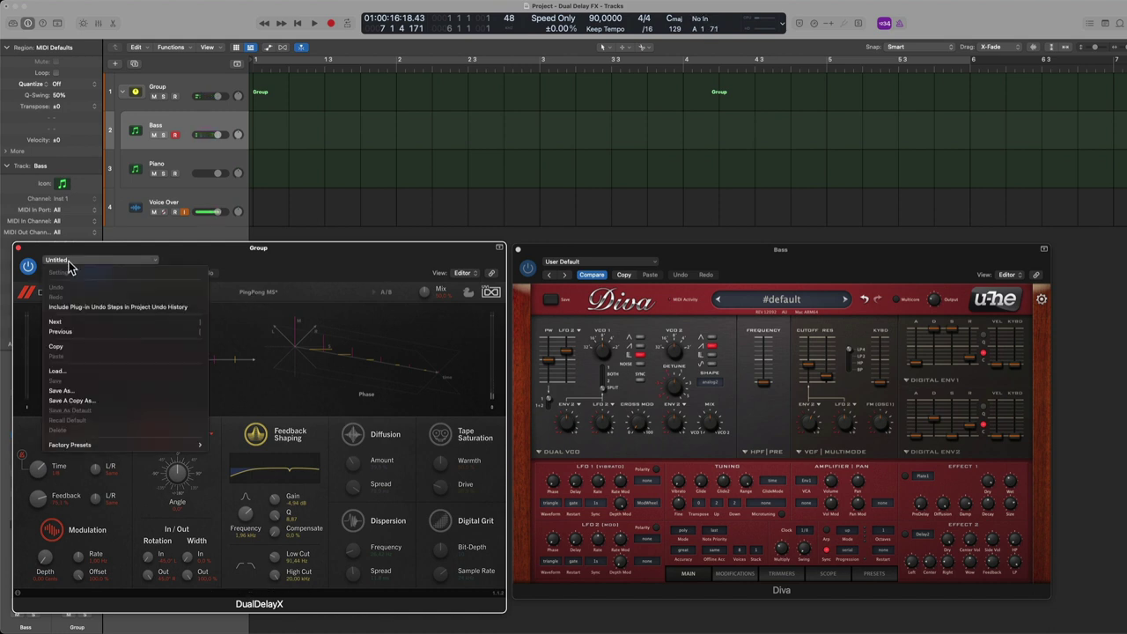
click(370, 263)
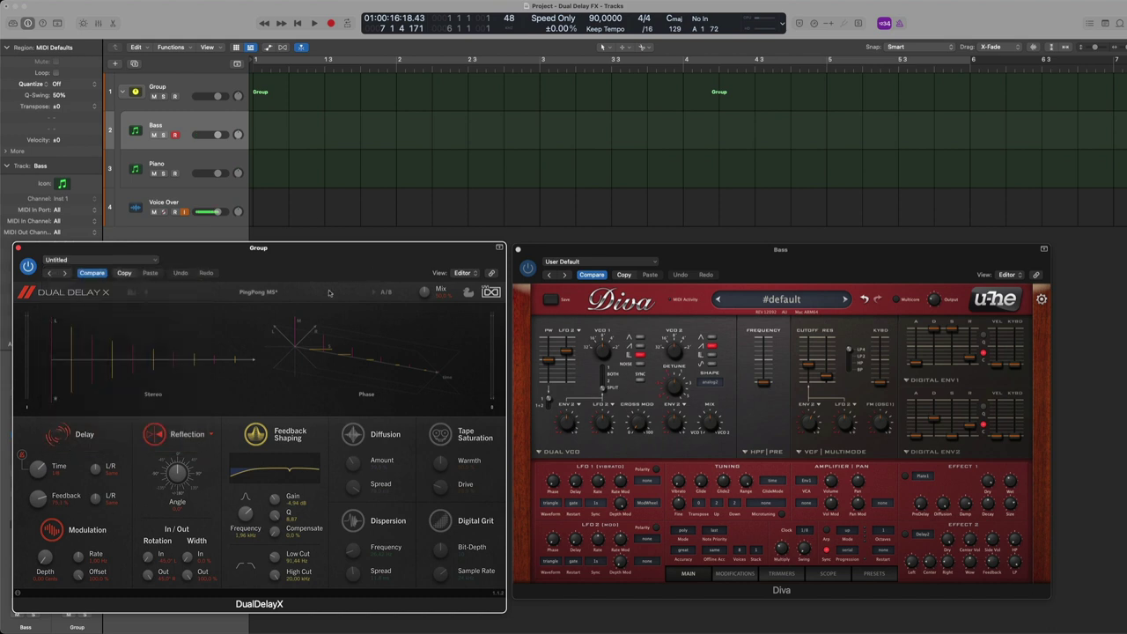
click(270, 293)
mouse_move(190, 341)
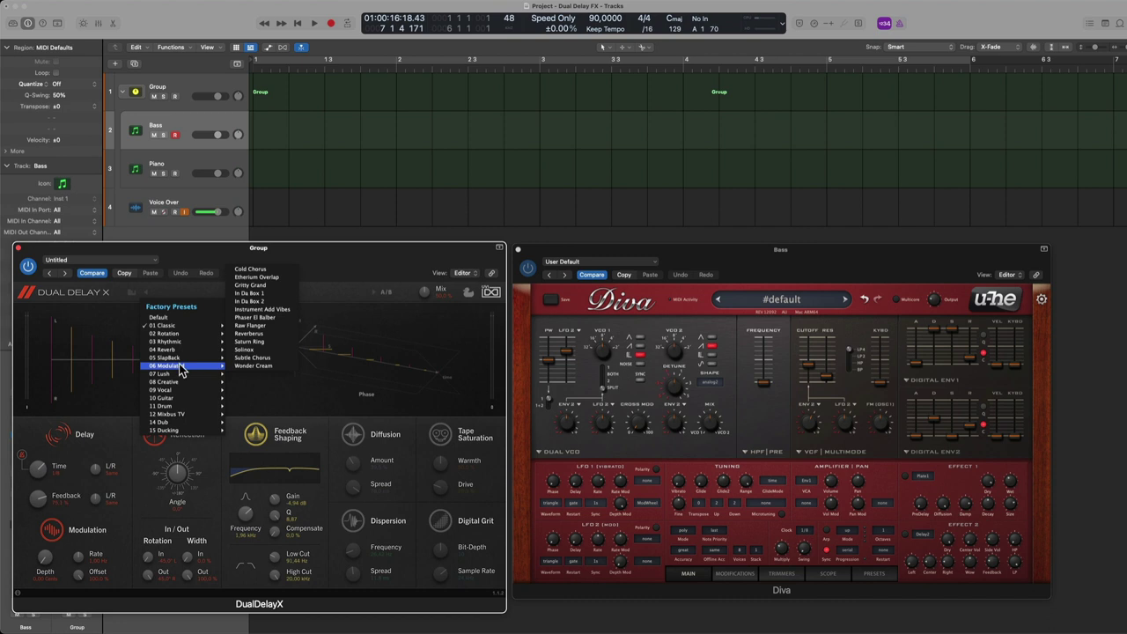
click(249, 293)
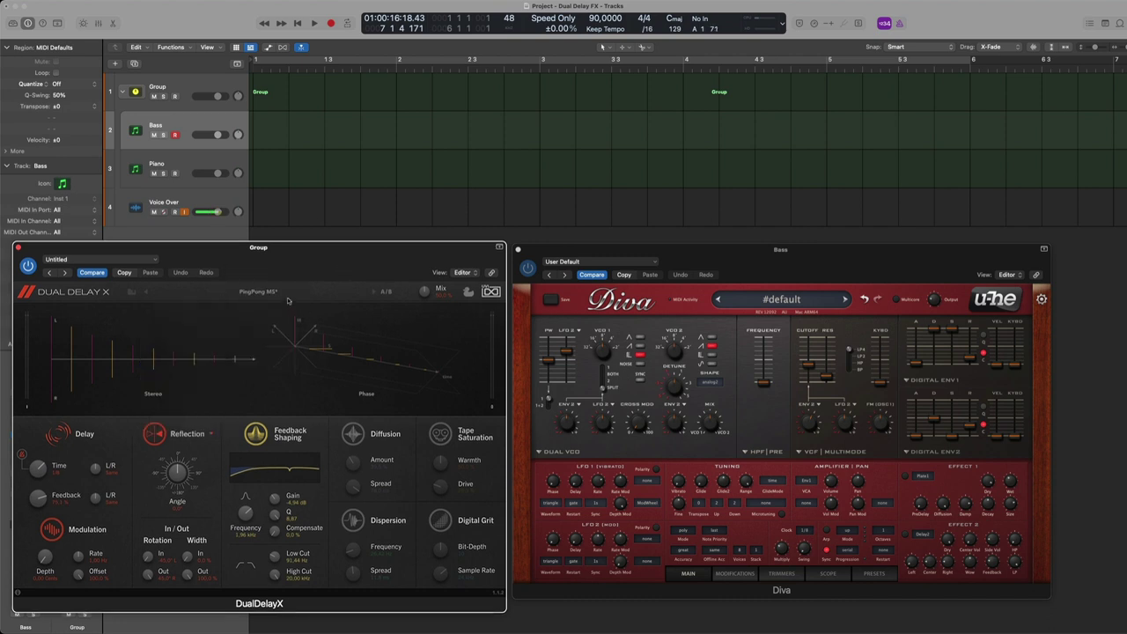
click(249, 294)
mouse_move(185, 401)
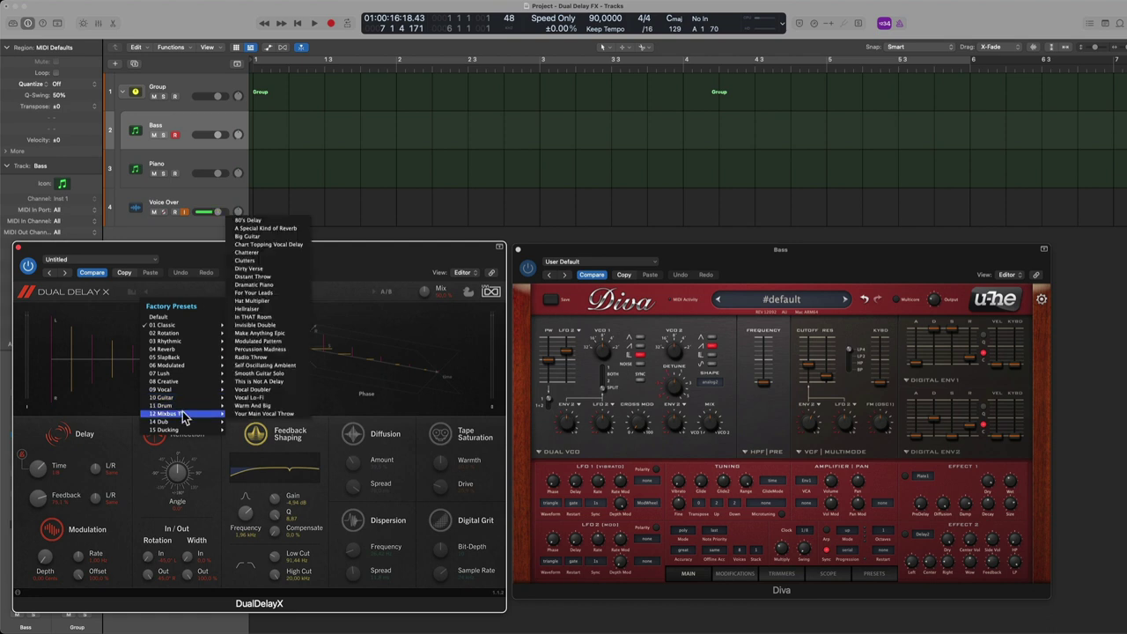
mouse_move(181, 374)
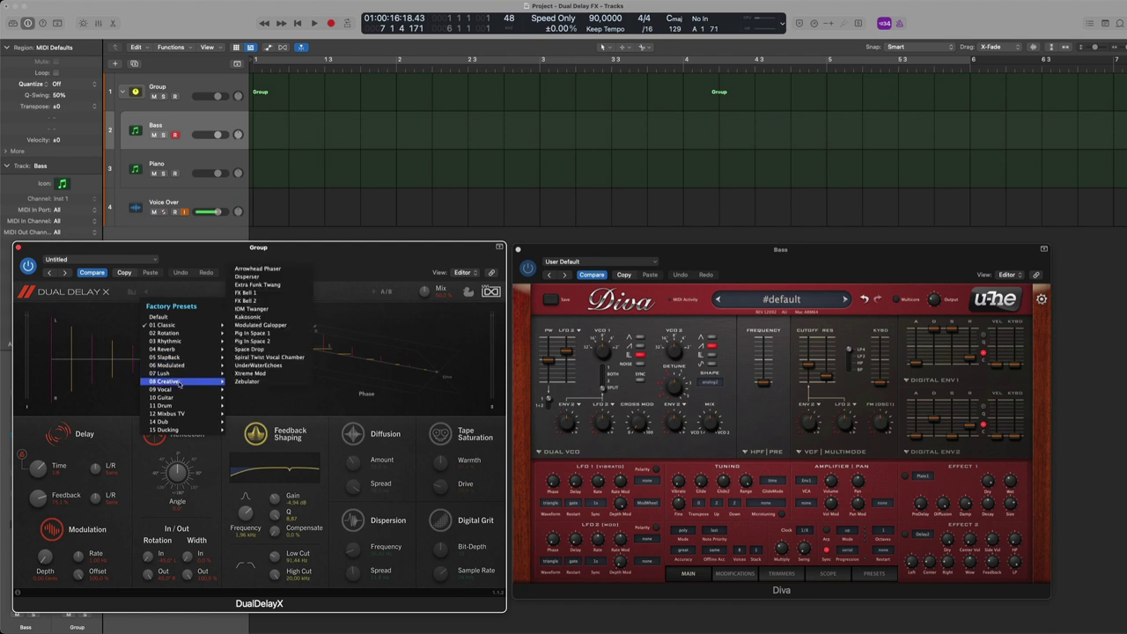
mouse_move(185, 430)
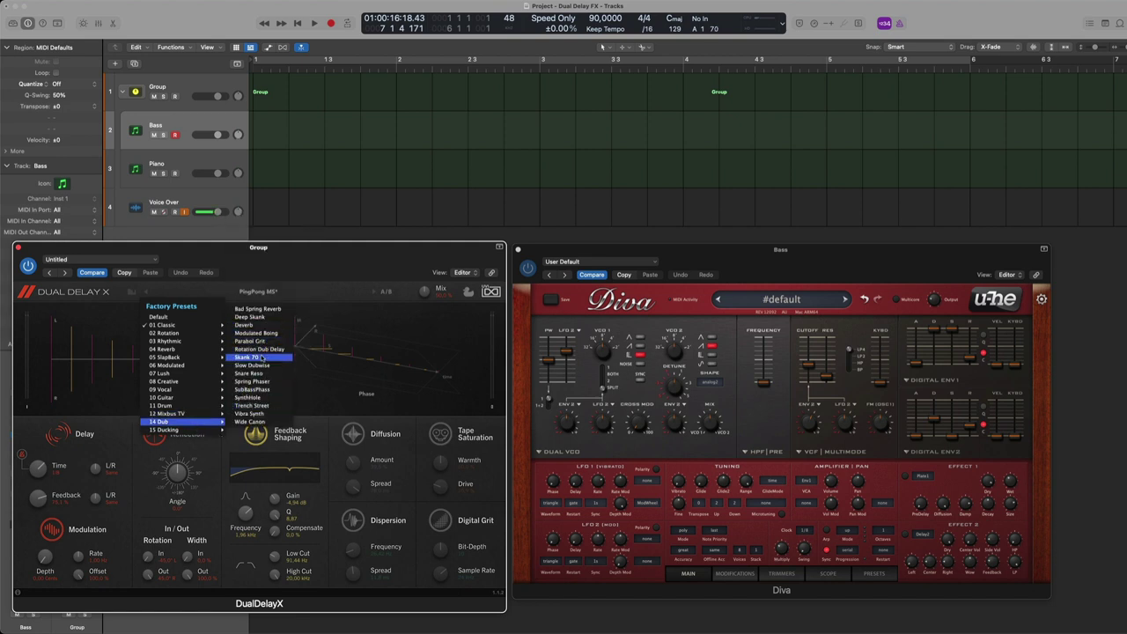
- Load the 14 Dub > Rotation Dub Delay factory preset
click(266, 353)
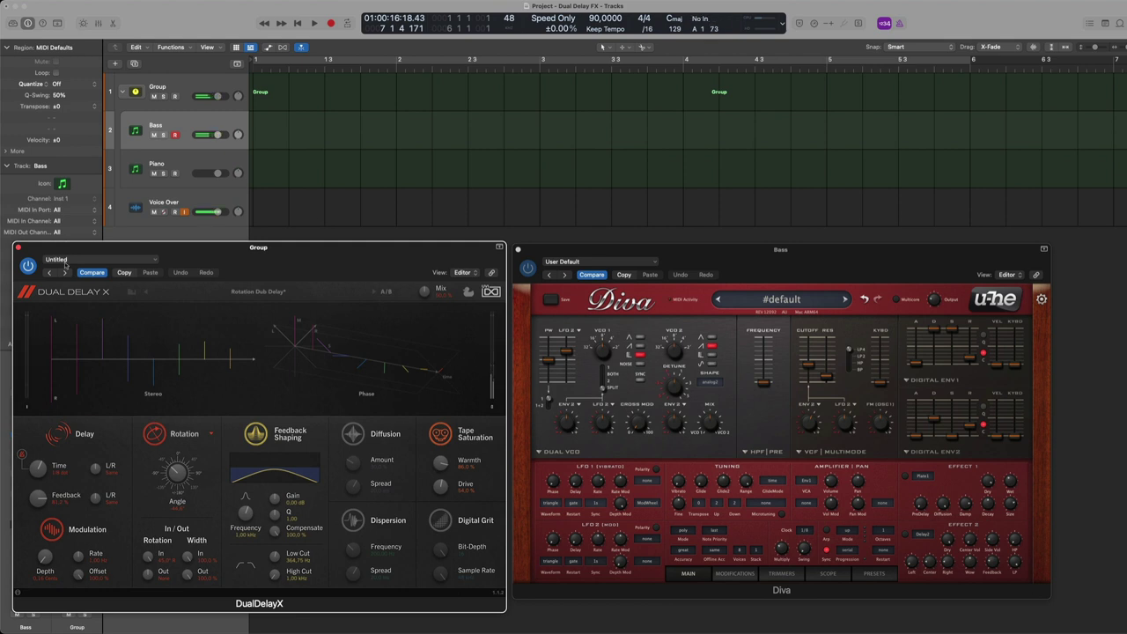
click(132, 291)
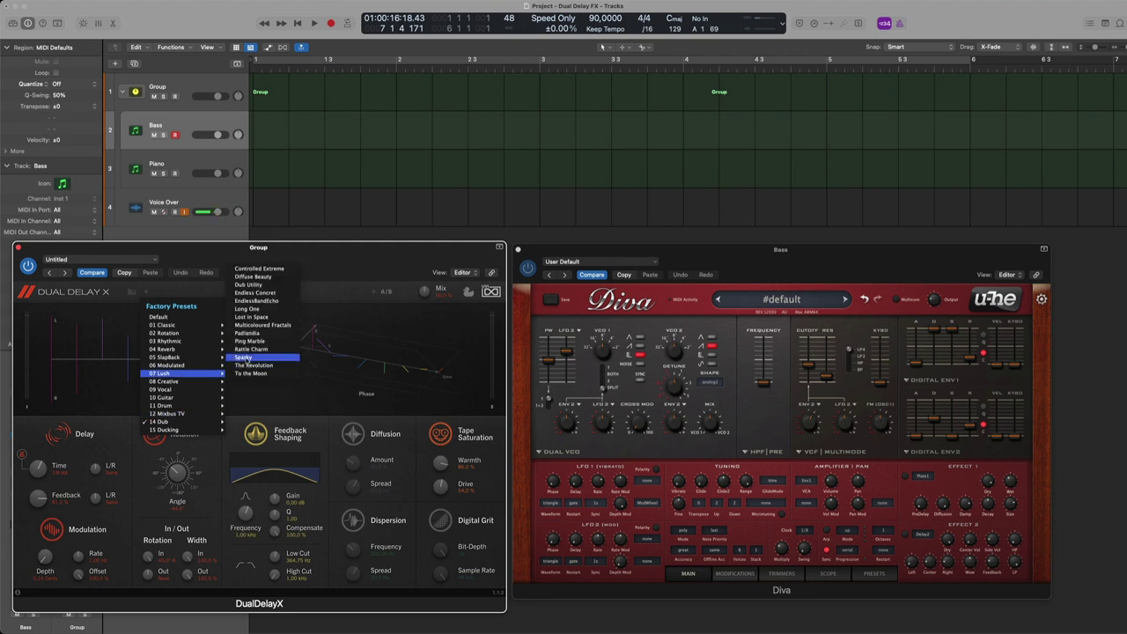
click(248, 357)
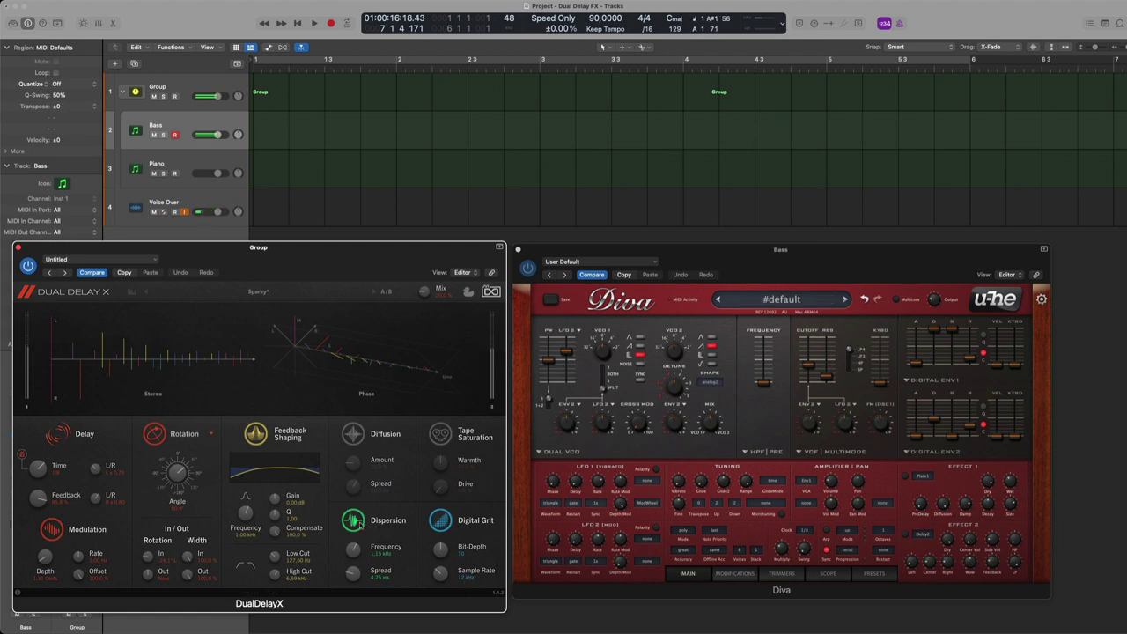
- Load the 02 Rotation > Rotation Duet preset and reset Width Out to 50%
click(227, 298)
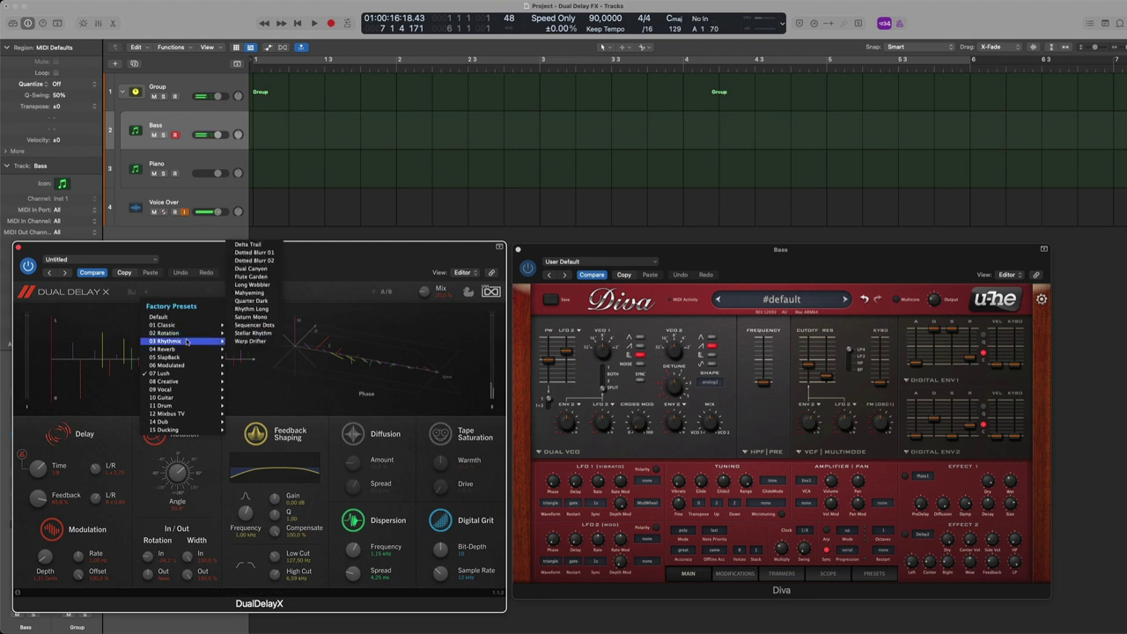
mouse_move(186, 350)
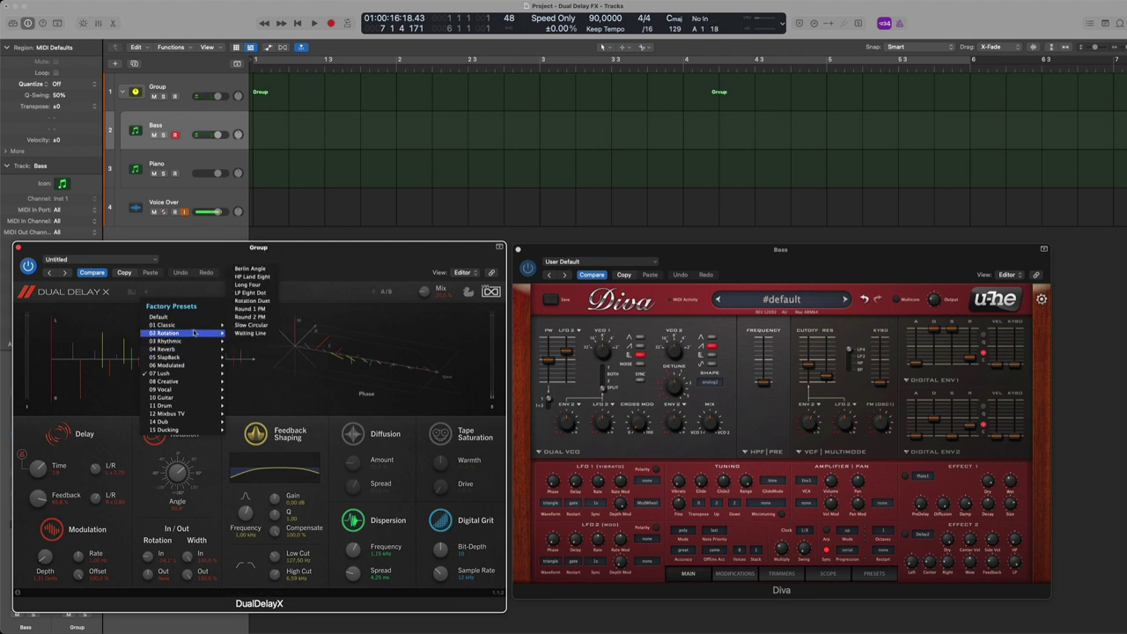
click(245, 301)
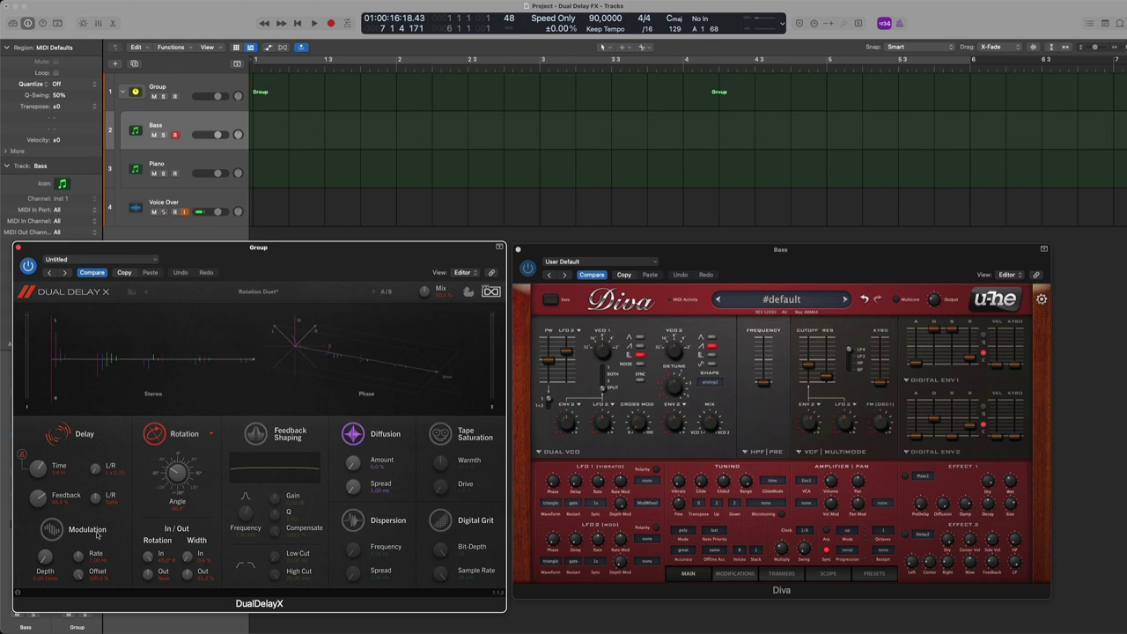
alt+click(189, 573)
- Load the 08 Creative > Pig In Space 1 factory preset
click(257, 292)
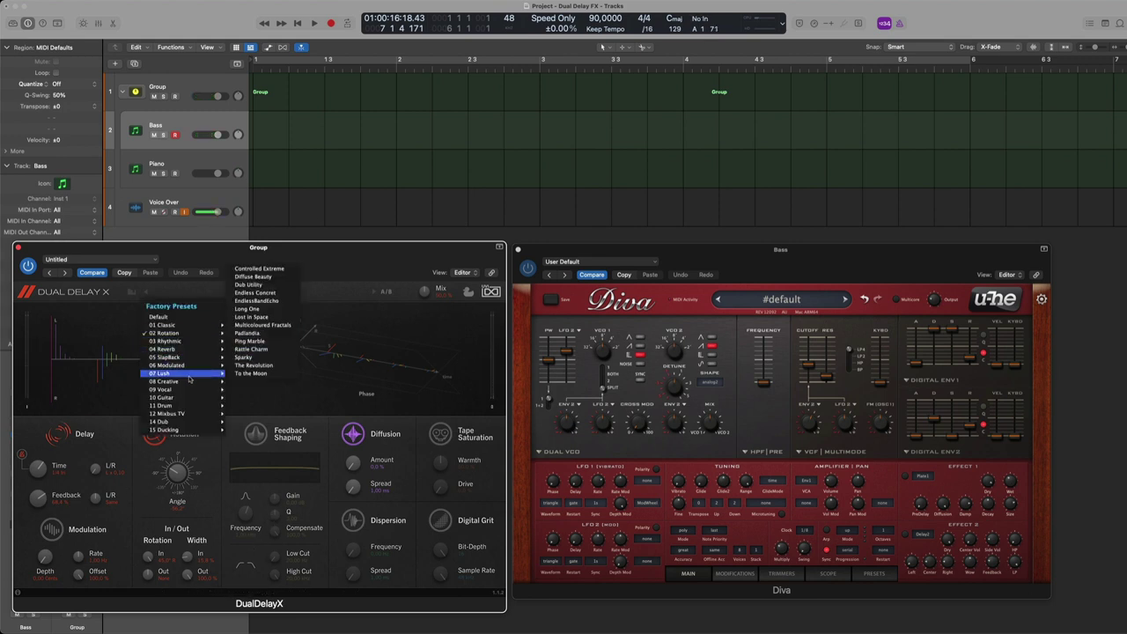
mouse_move(190, 382)
click(262, 333)
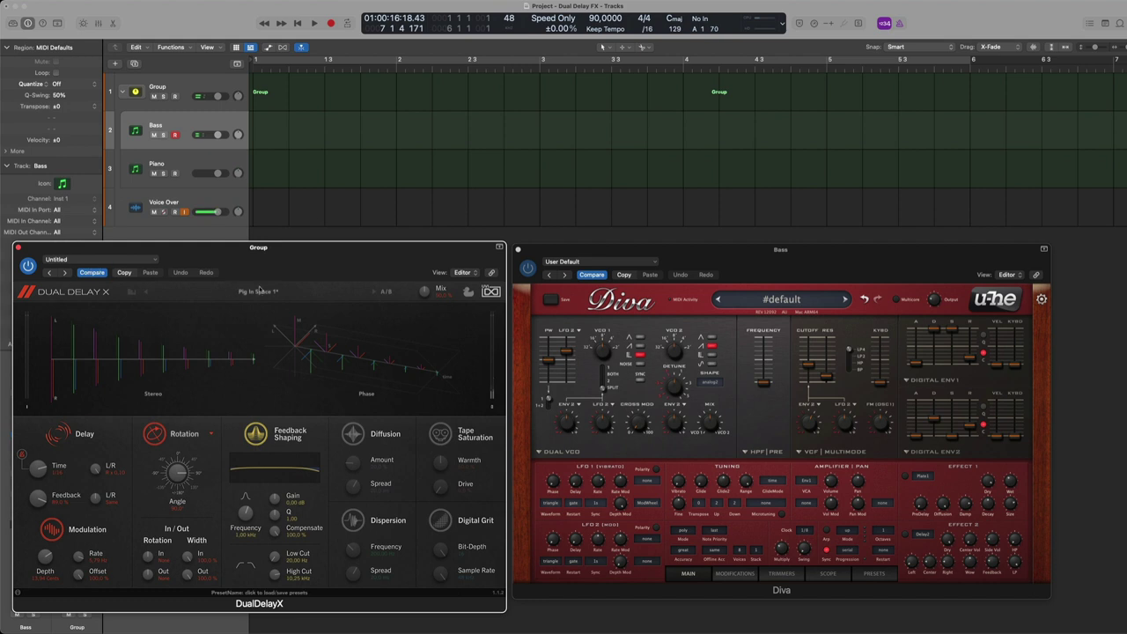
- Load the 01 Classic > Simple & Wide factory preset
click(264, 291)
mouse_move(181, 326)
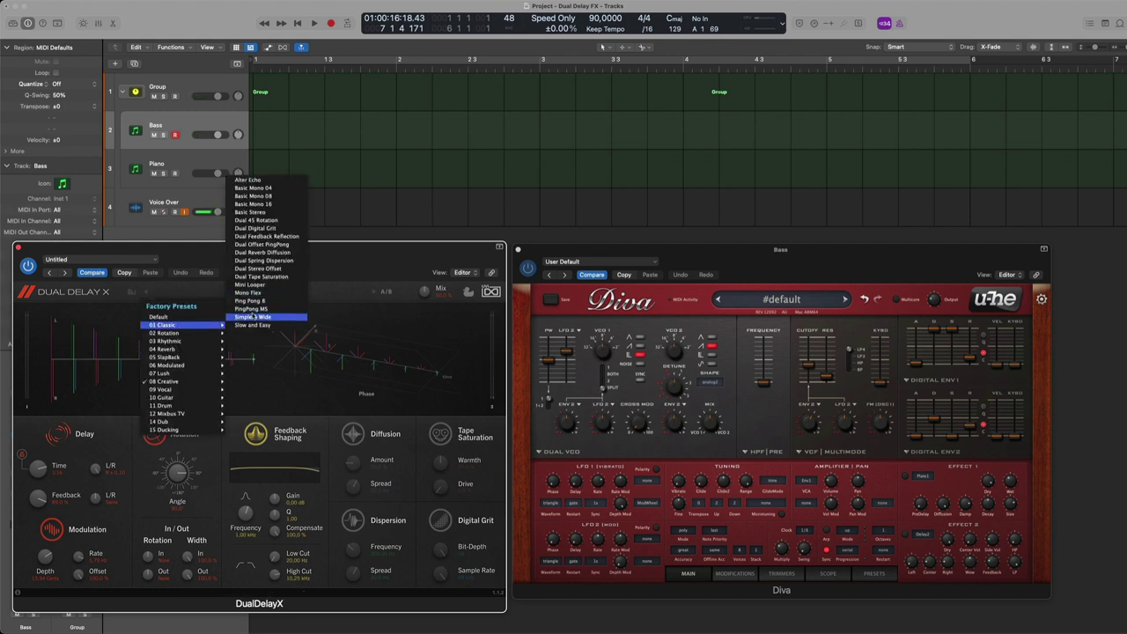
click(261, 317)
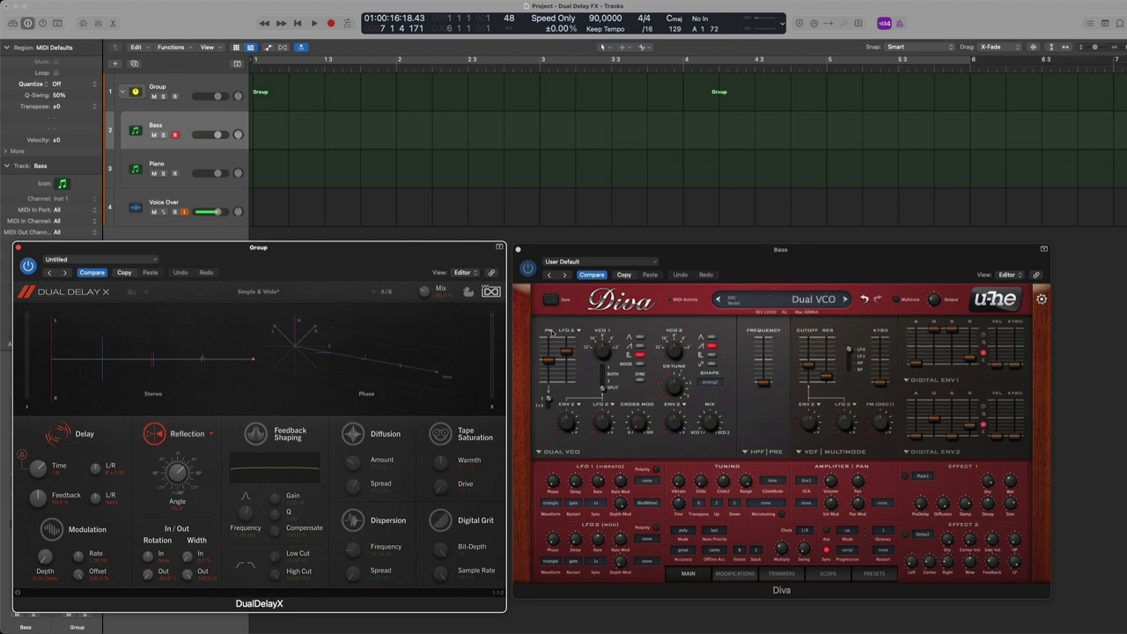
- Turn on the Tape Saturation, Diffusion and Feedback Shaping modules
click(440, 433)
click(353, 433)
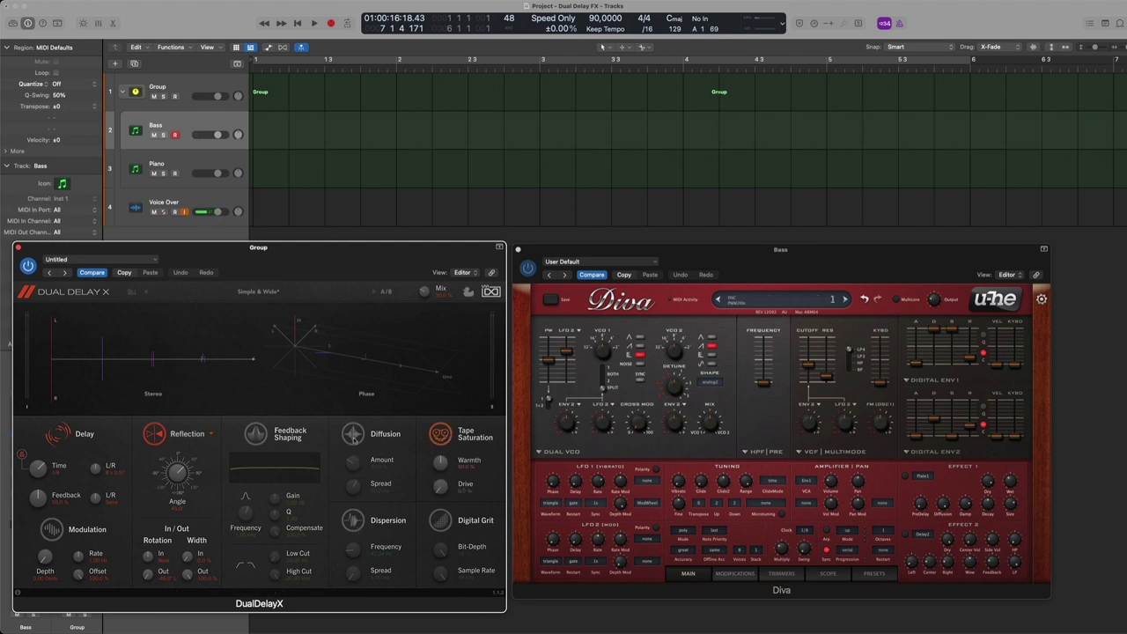
click(256, 433)
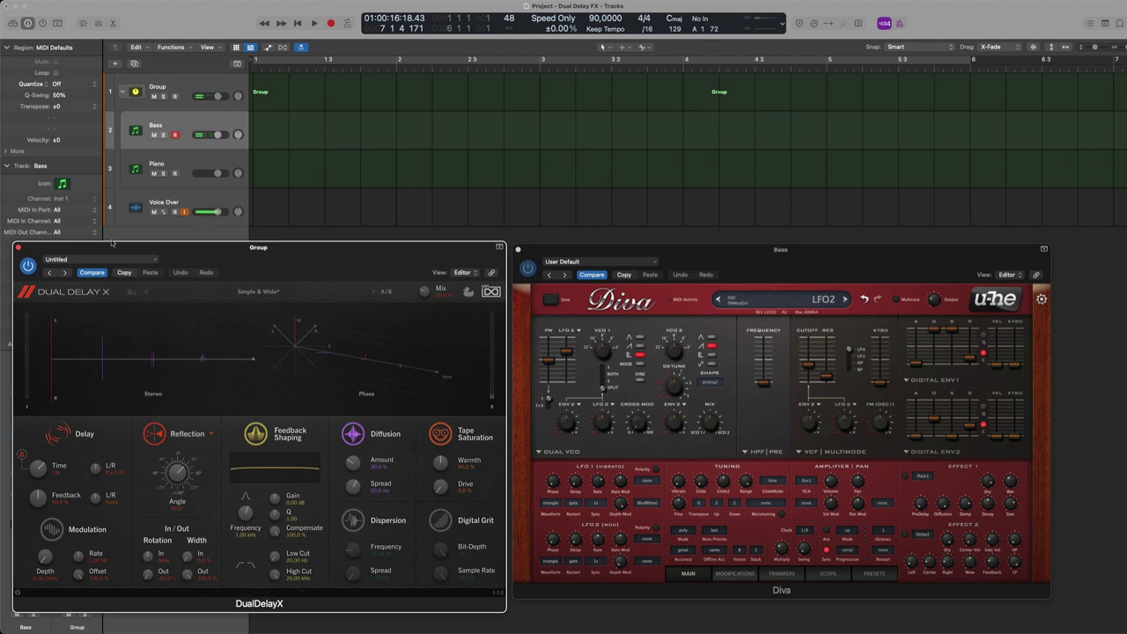
drag(361, 272, 363, 269)
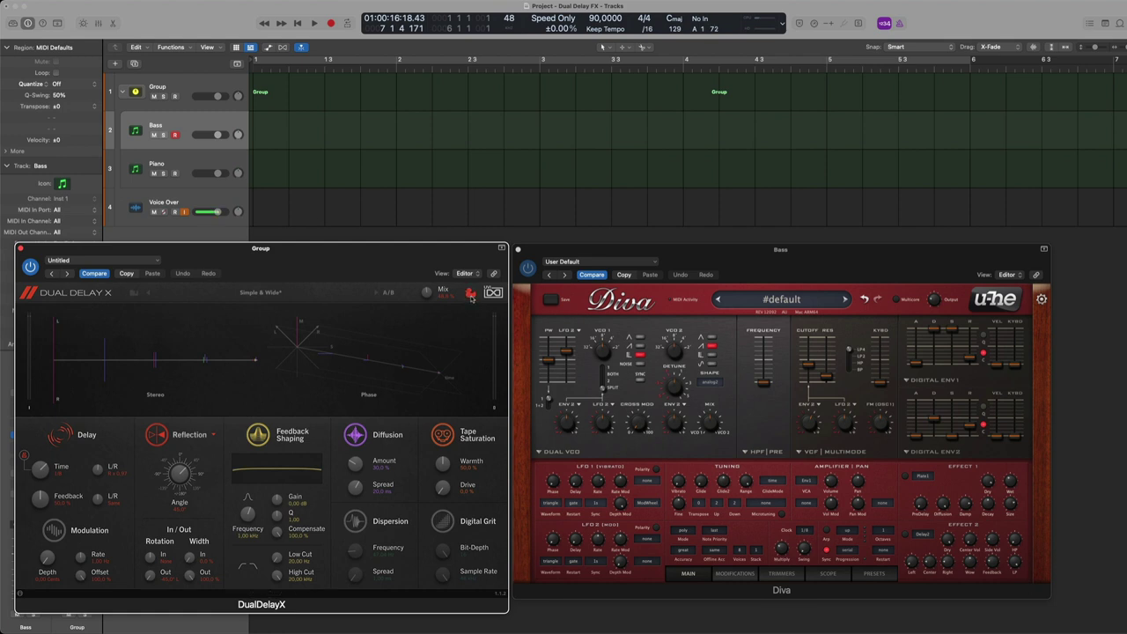
- Turn on Dual Delay X's ducker, lower its threshold to around -14 dB and set the reduction amount
click(471, 294)
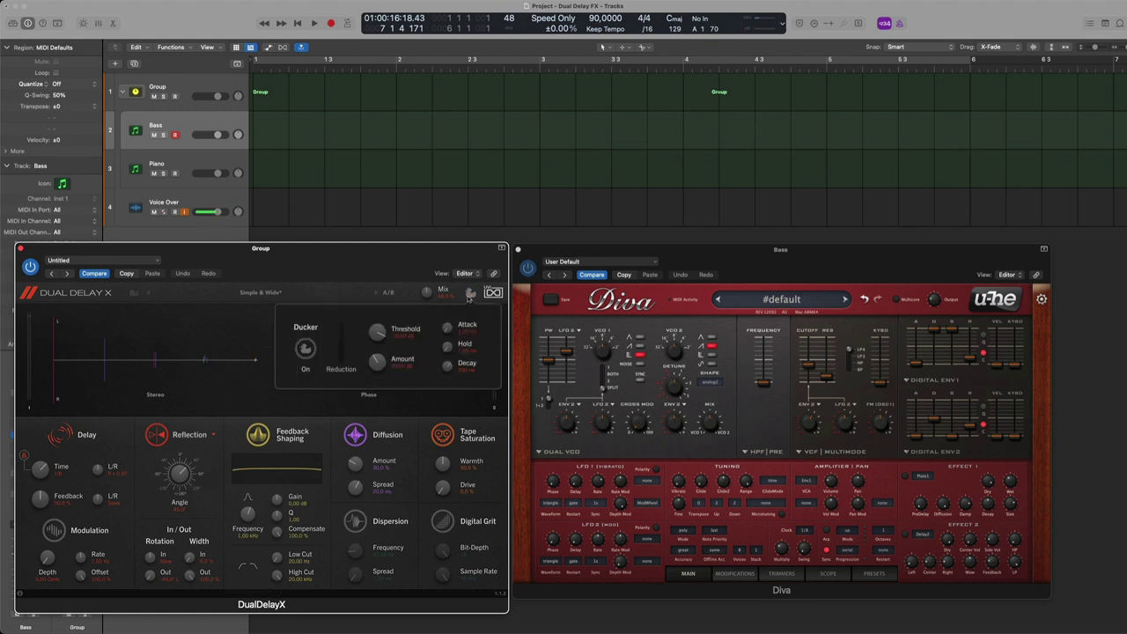
click(305, 348)
drag(379, 336, 384, 335)
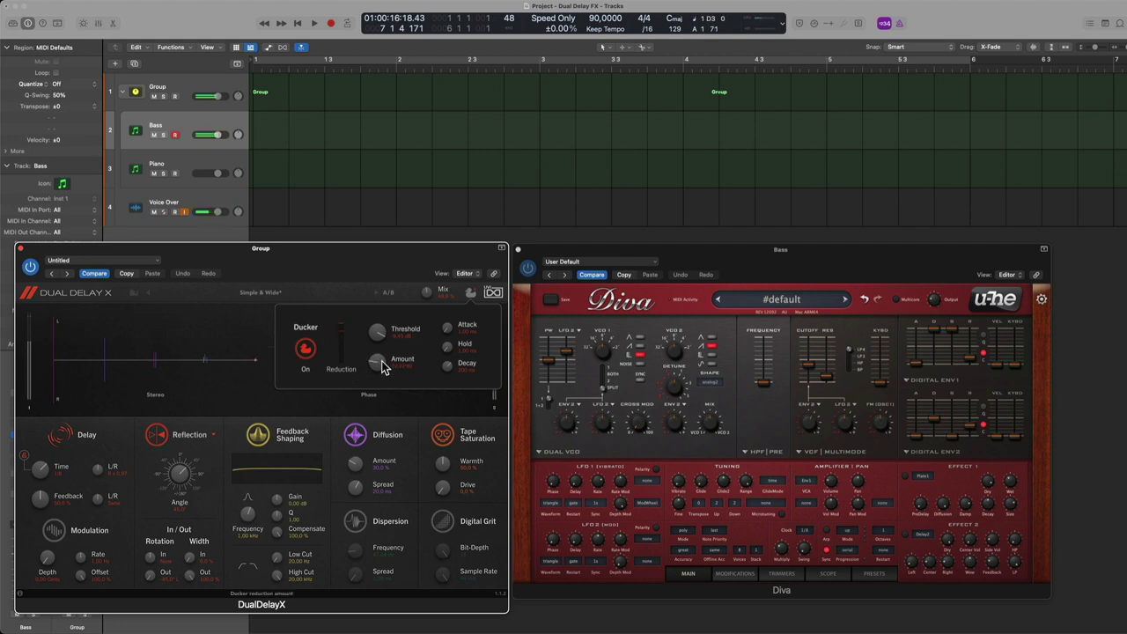
drag(383, 368, 381, 364)
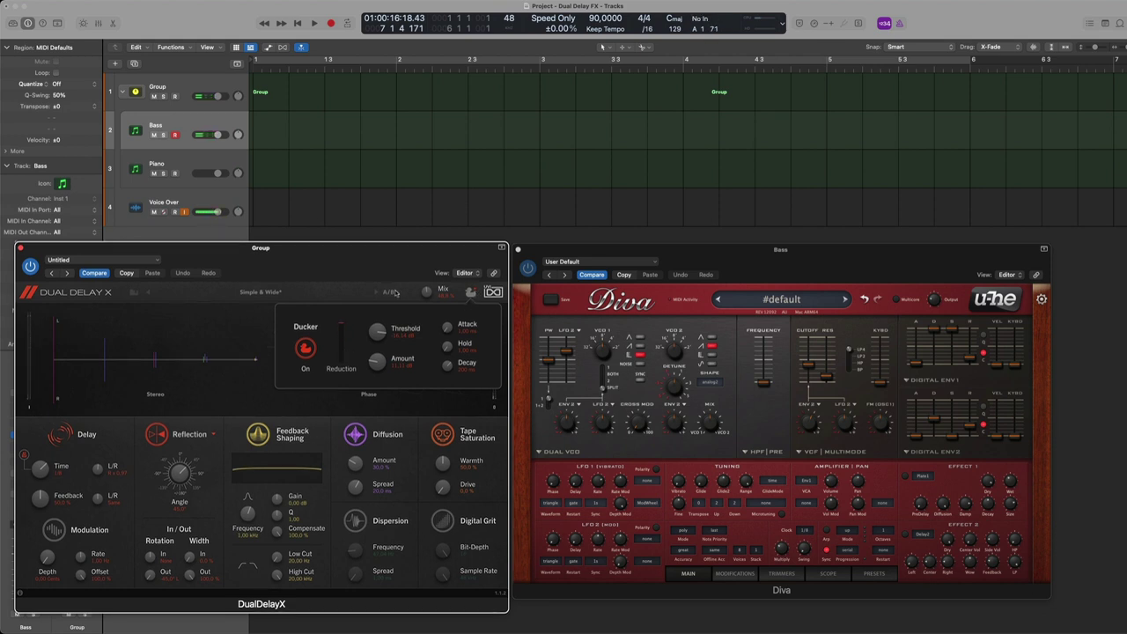
- Dismiss the ducker popup and preset list, returning to the Stereo and Phase display for Simple & Wide*
click(327, 292)
click(330, 286)
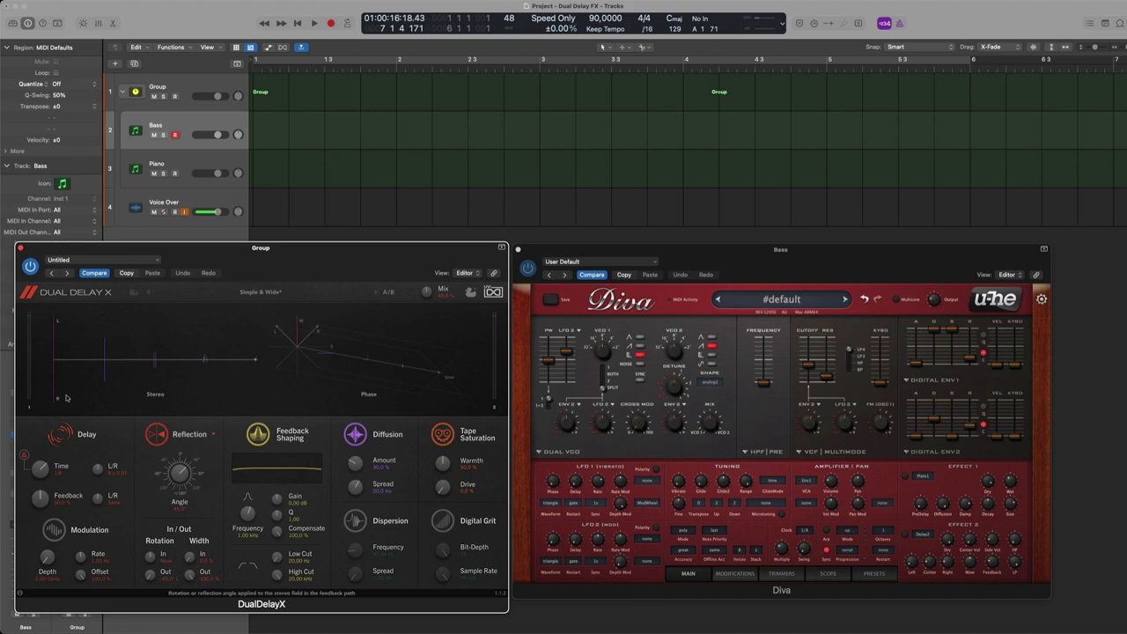
- Toggle Dual Delay X's signal-flow diagram on and off, leaving it hidden
click(55, 297)
click(54, 297)
click(32, 294)
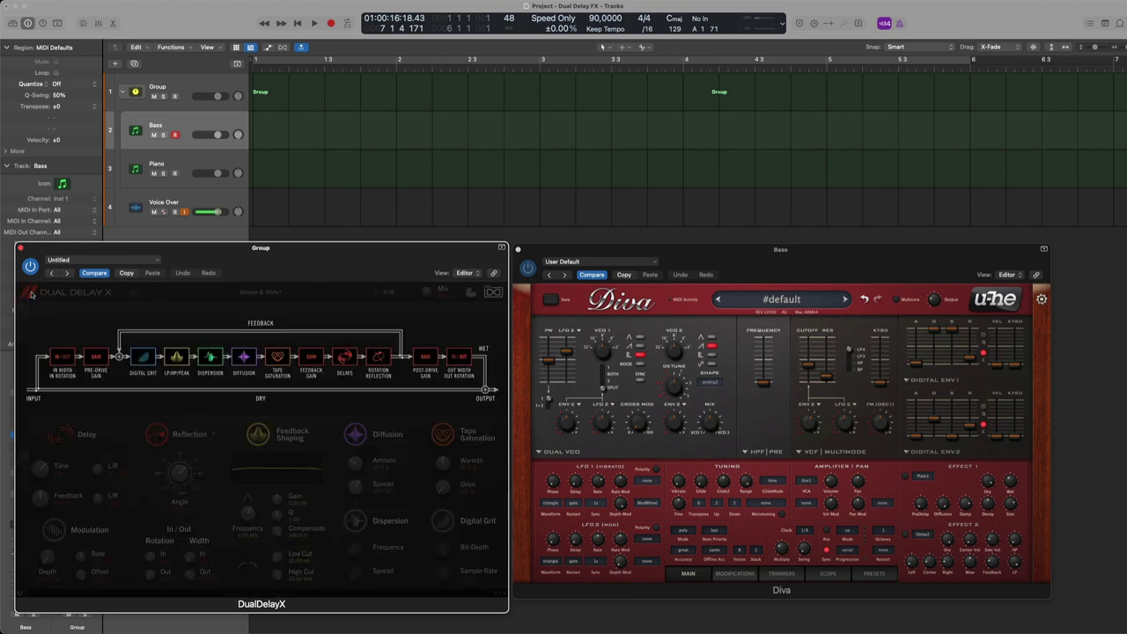
click(32, 294)
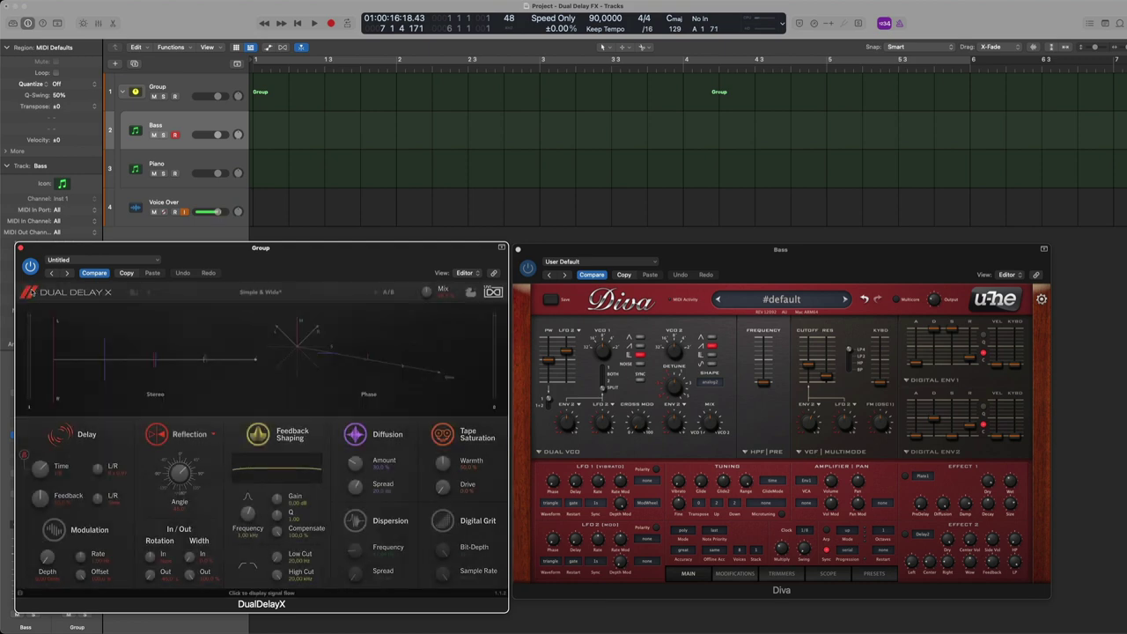
click(32, 294)
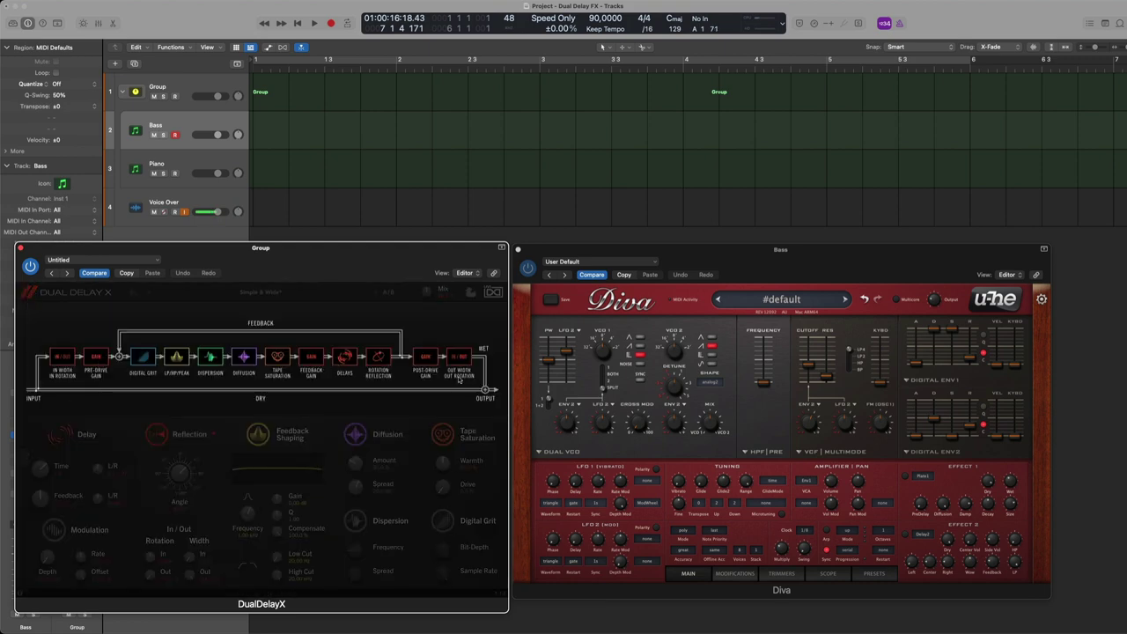
click(31, 293)
- Raise the Group delay window, briefly show the signal-flow diagram, then lower the window slightly
drag(261, 247, 263, 218)
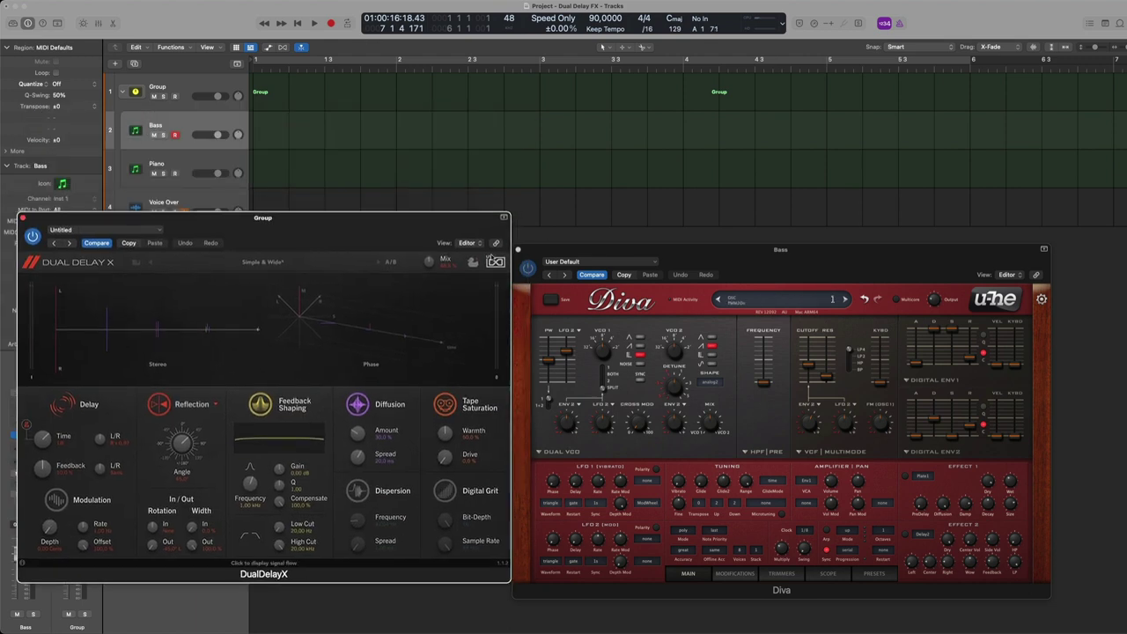
click(493, 261)
click(495, 266)
drag(465, 224, 466, 234)
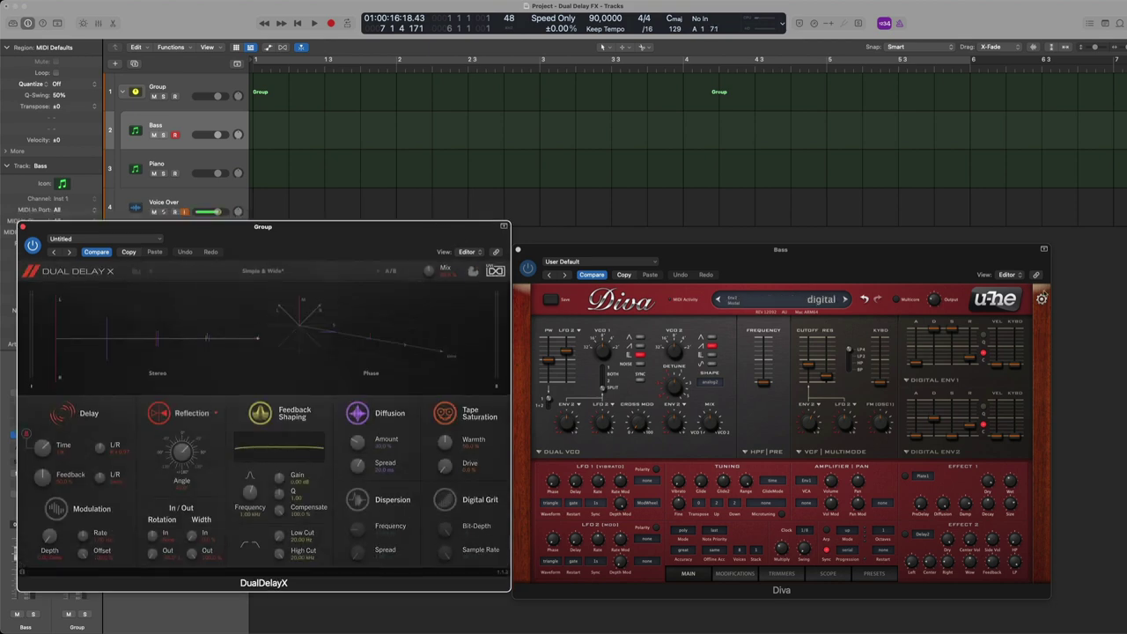
- Review Diva's default window size preferences, then shift Diva up-right and the delay window up-left
click(1042, 297)
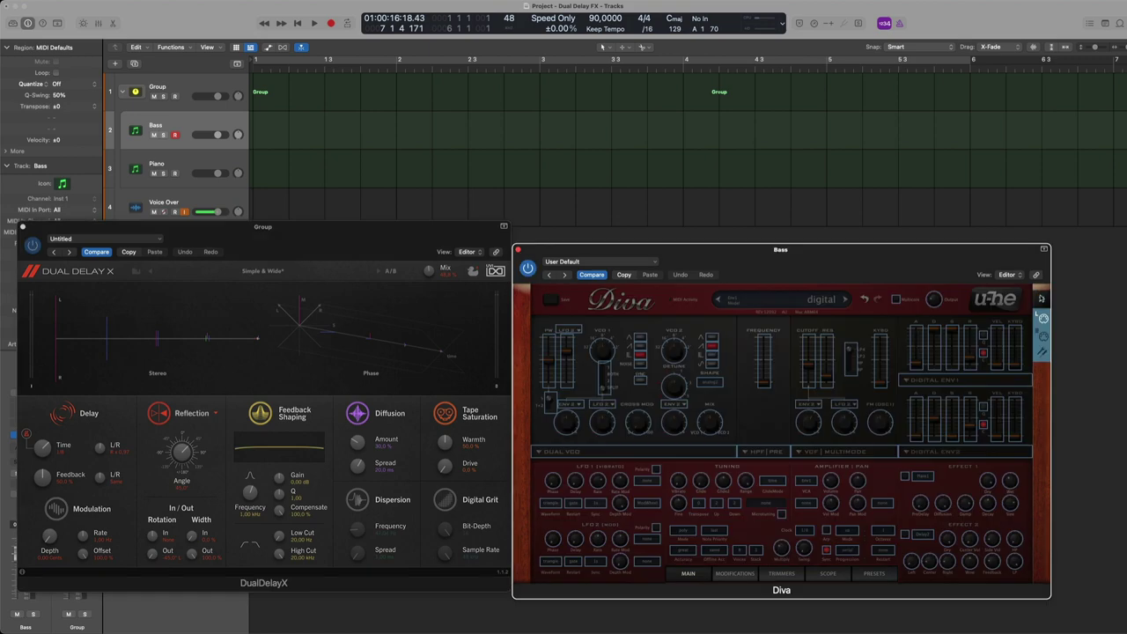
click(1043, 352)
click(994, 363)
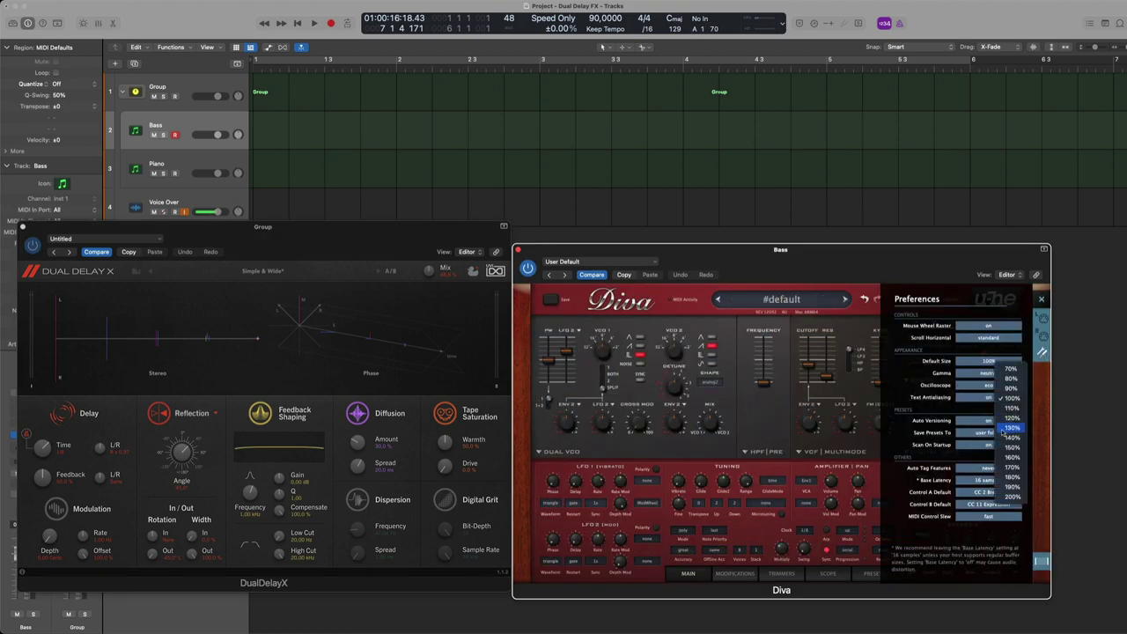
click(1041, 299)
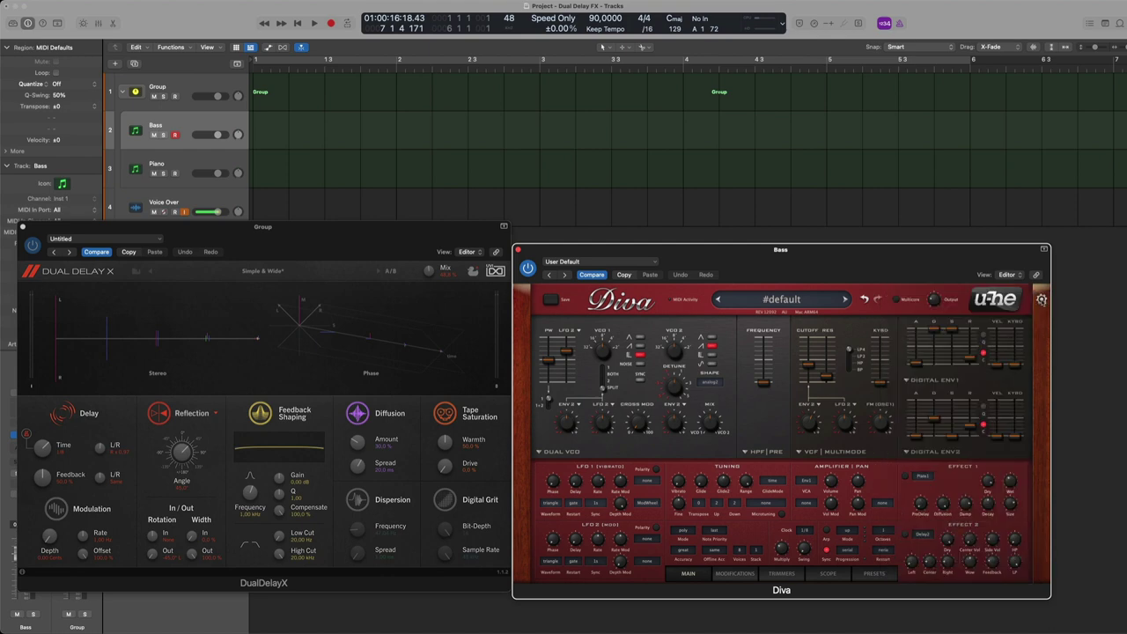
drag(917, 254, 947, 234)
drag(366, 253, 364, 253)
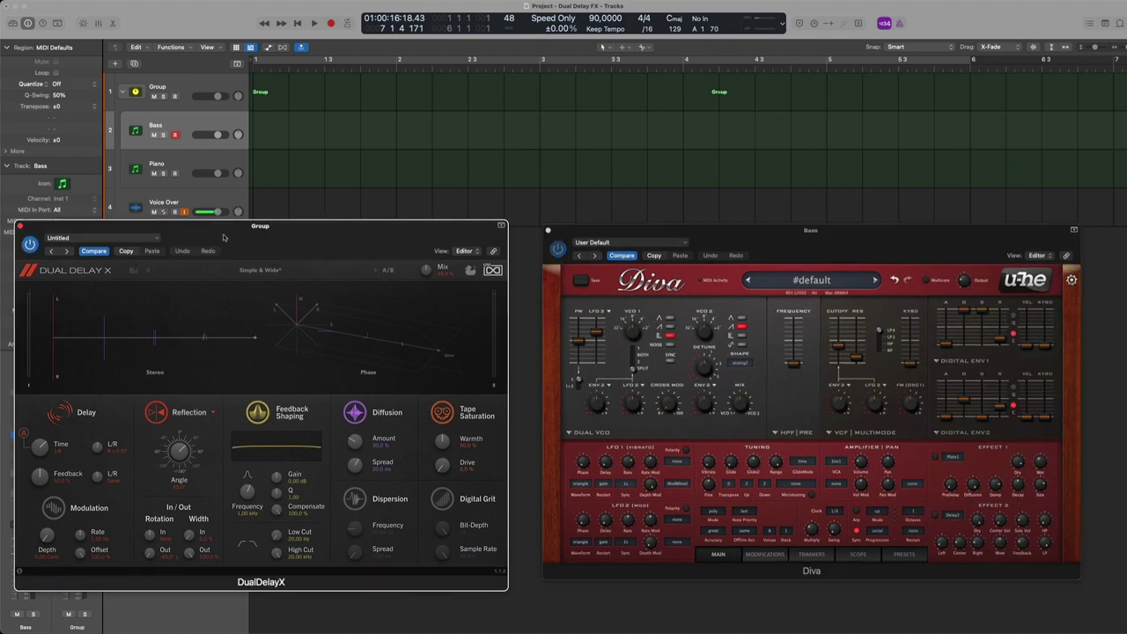
- Slide the Group track's Dual Delay X window rightward, next to the Diva window
drag(223, 237, 295, 251)
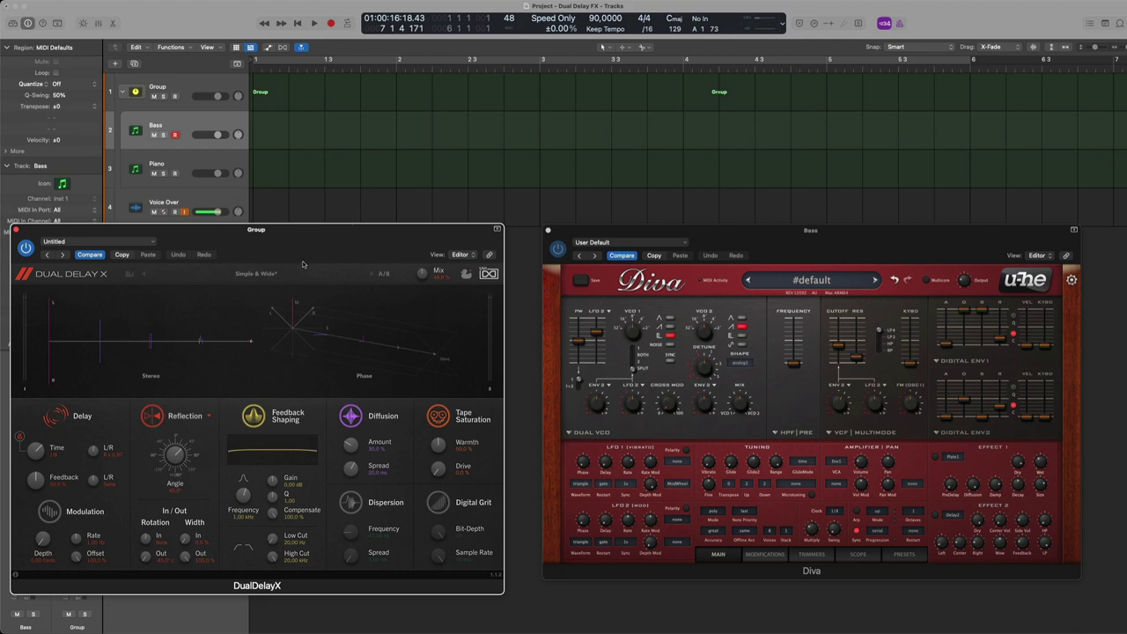
mouse_move(99, 276)
drag(363, 241, 395, 244)
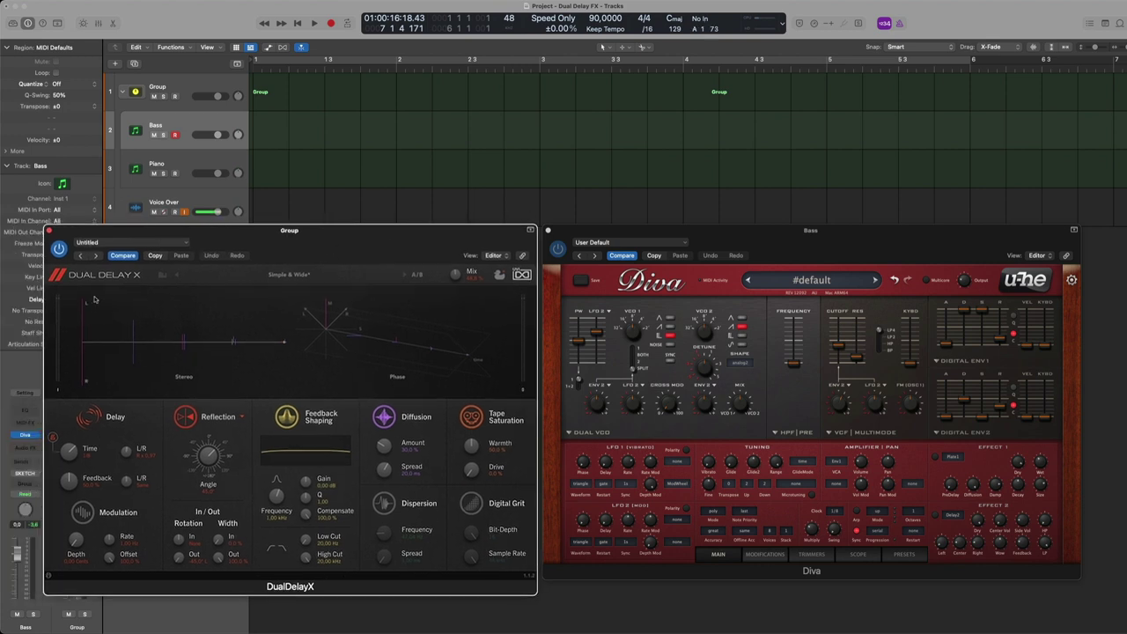